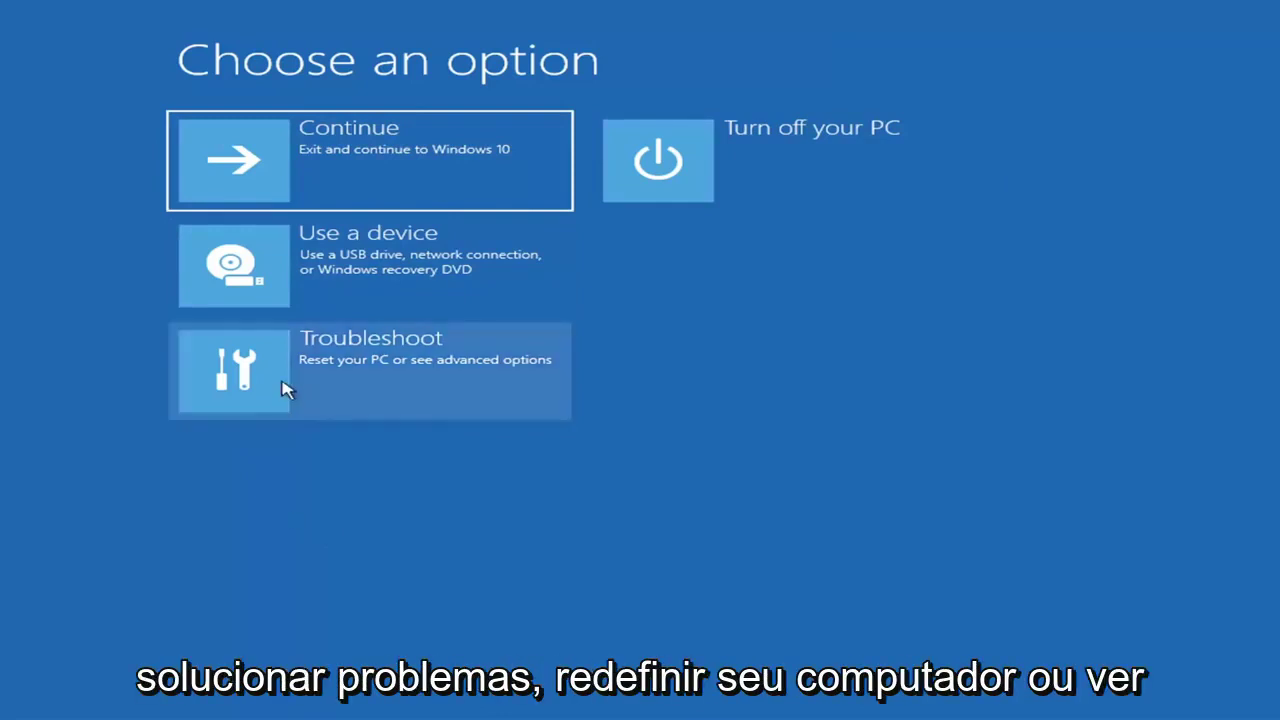
- Run Startup Repair from the advanced troubleshooting options
click(478, 381)
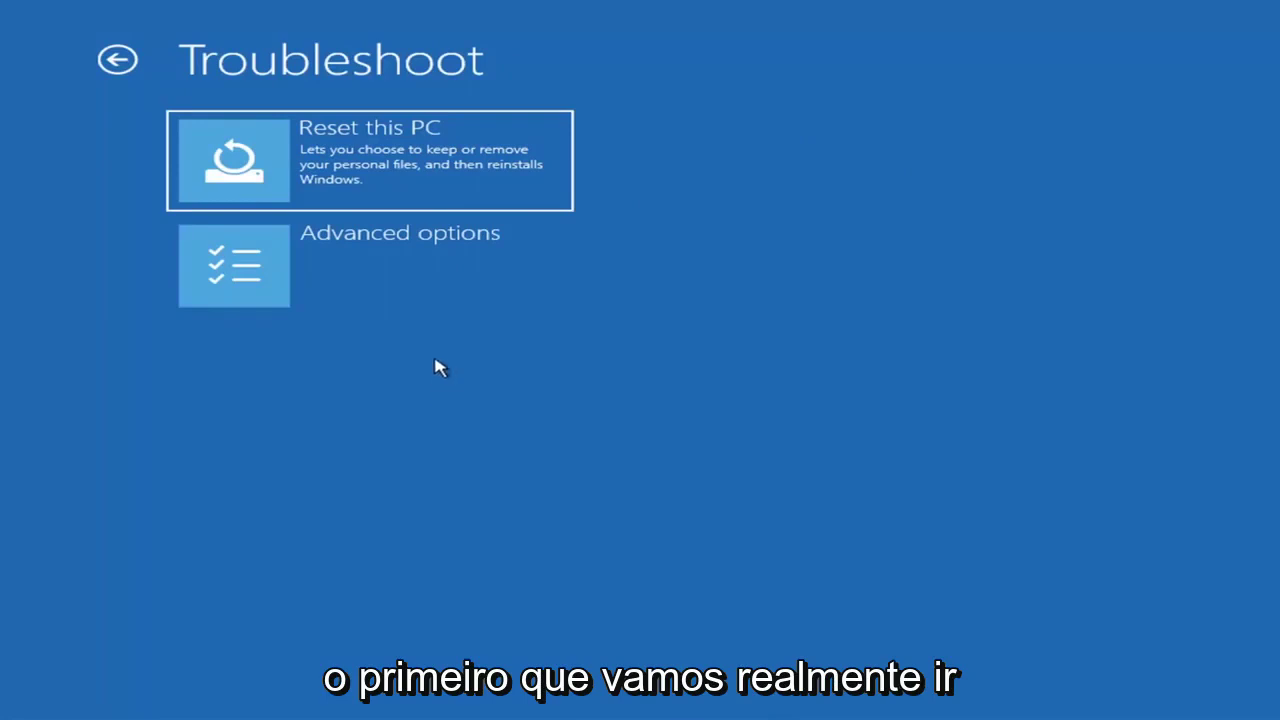
click(405, 272)
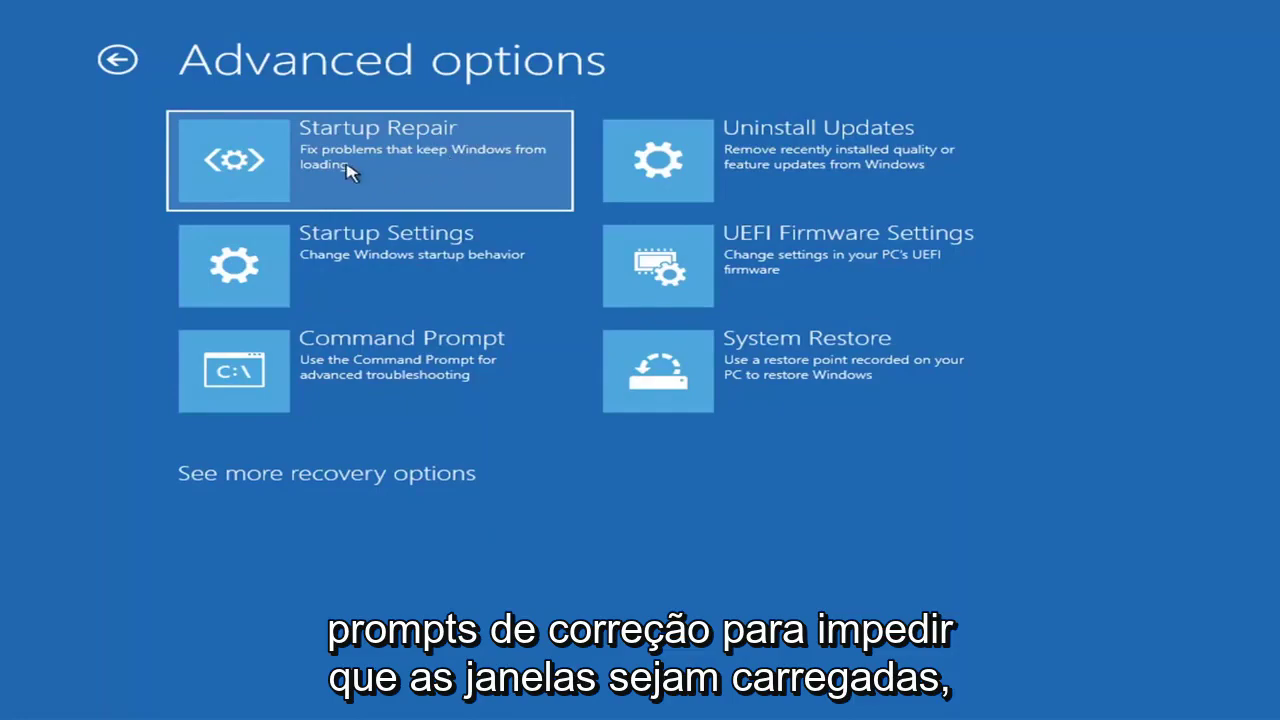
key(Return)
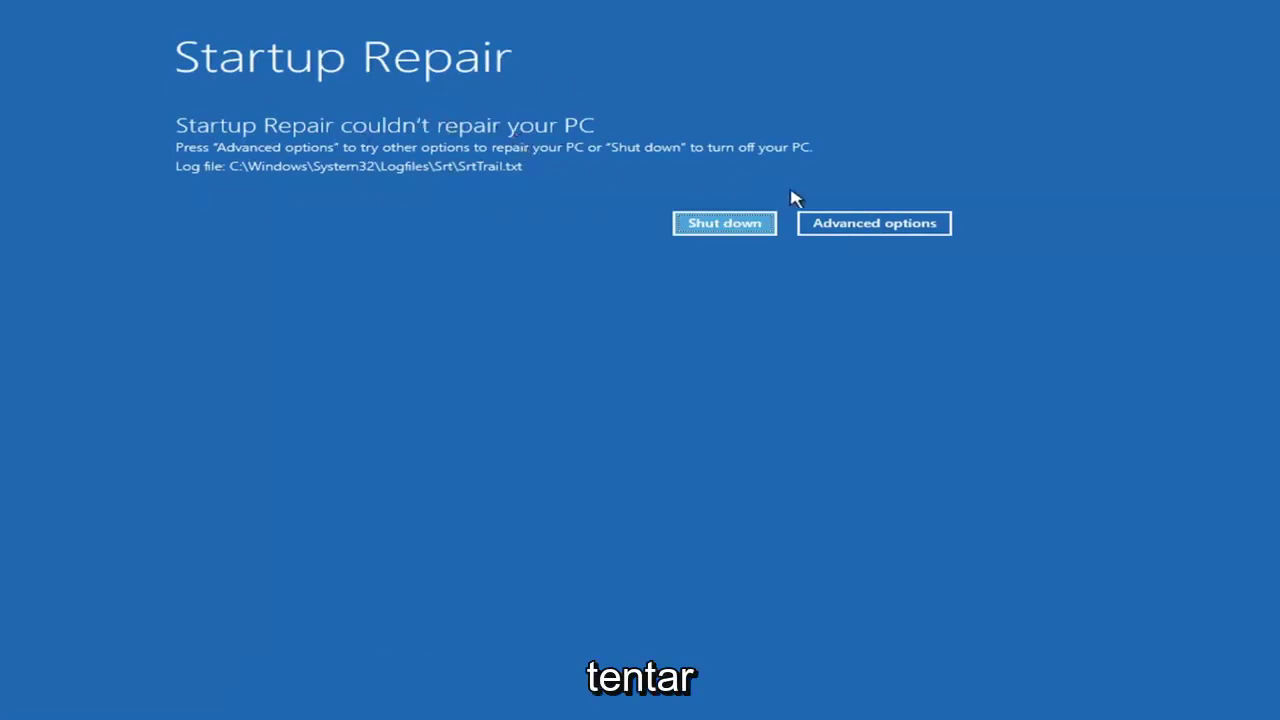
- Leave Startup Repair, examine the Startup Settings restart options among the advanced troubleshooting options, and return to the advanced options
click(893, 225)
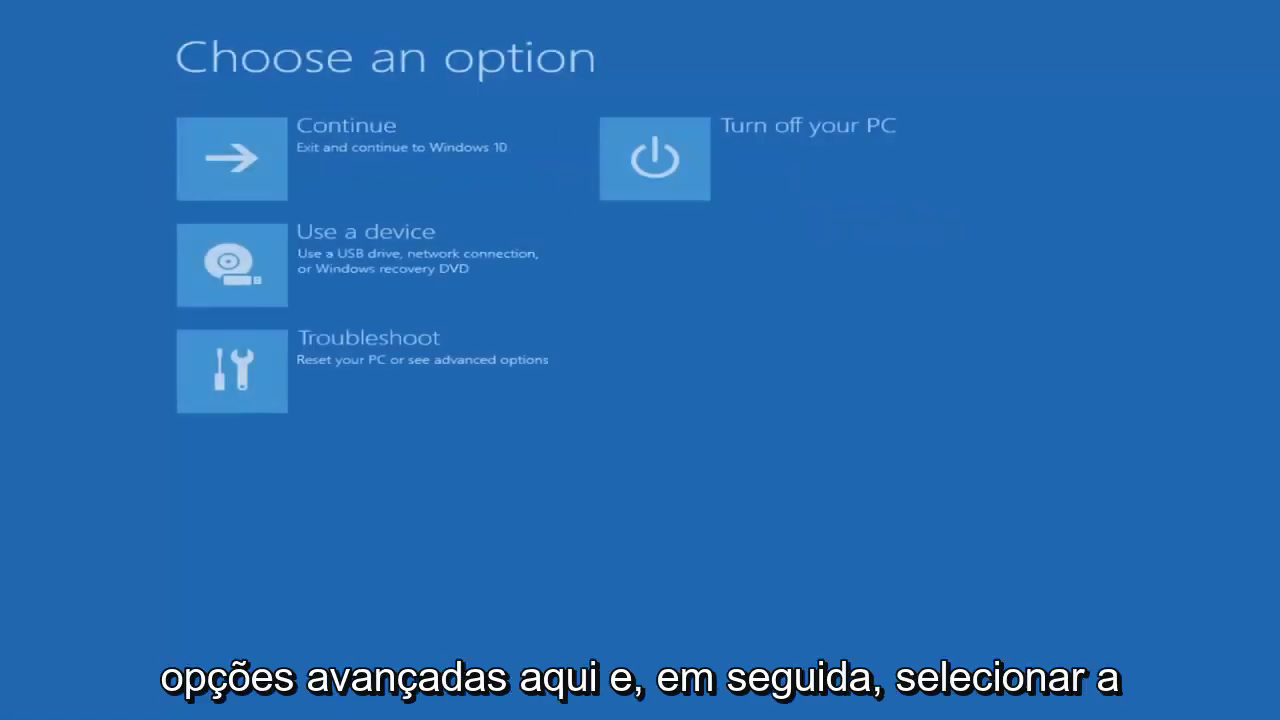
click(394, 374)
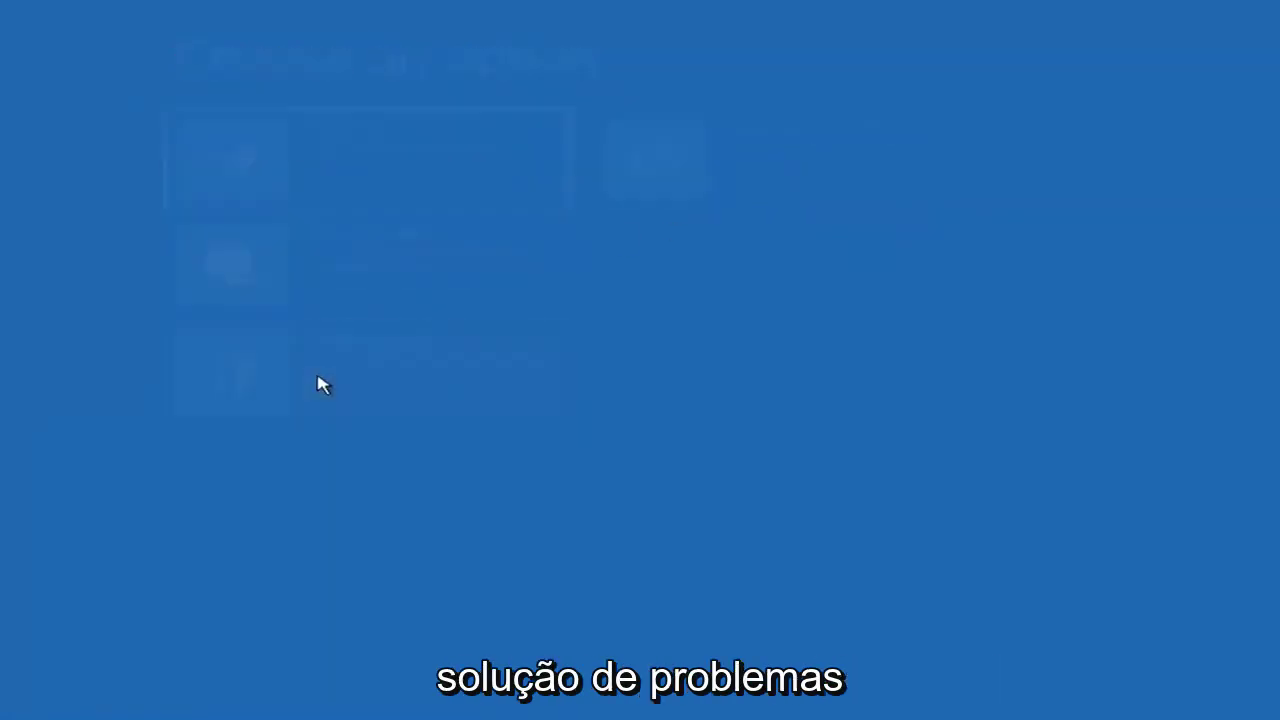
click(335, 281)
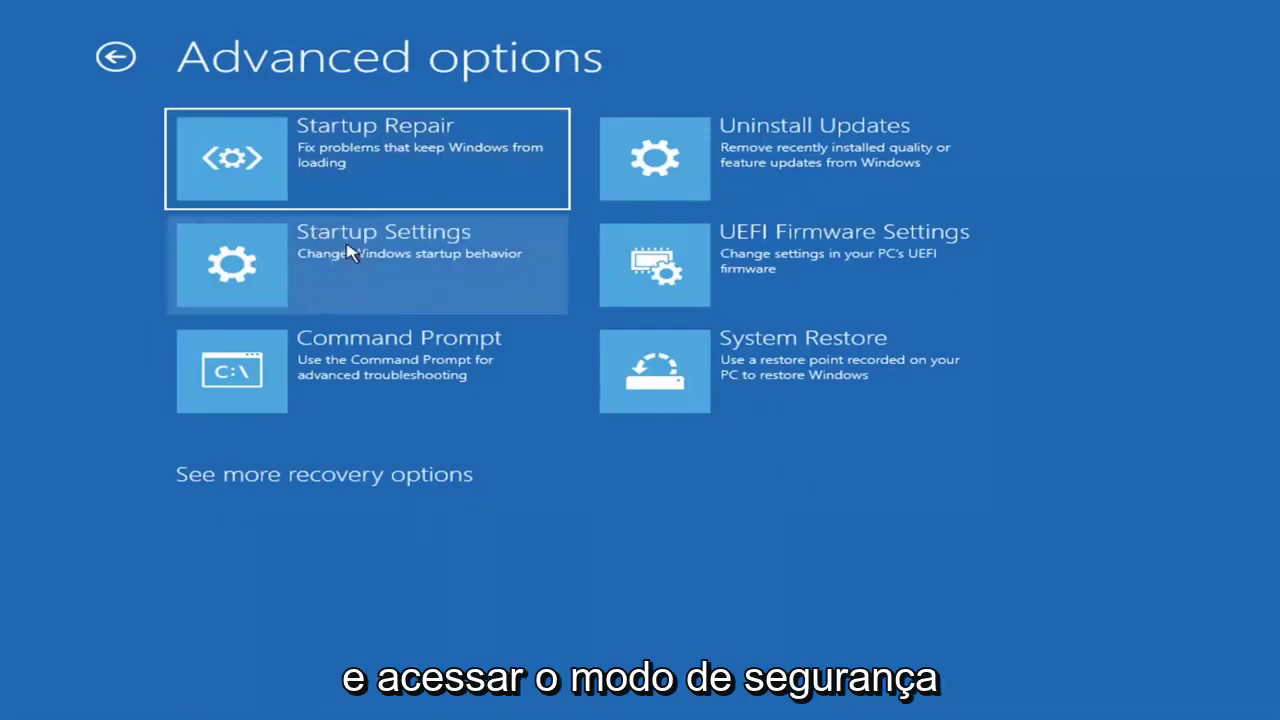
click(332, 266)
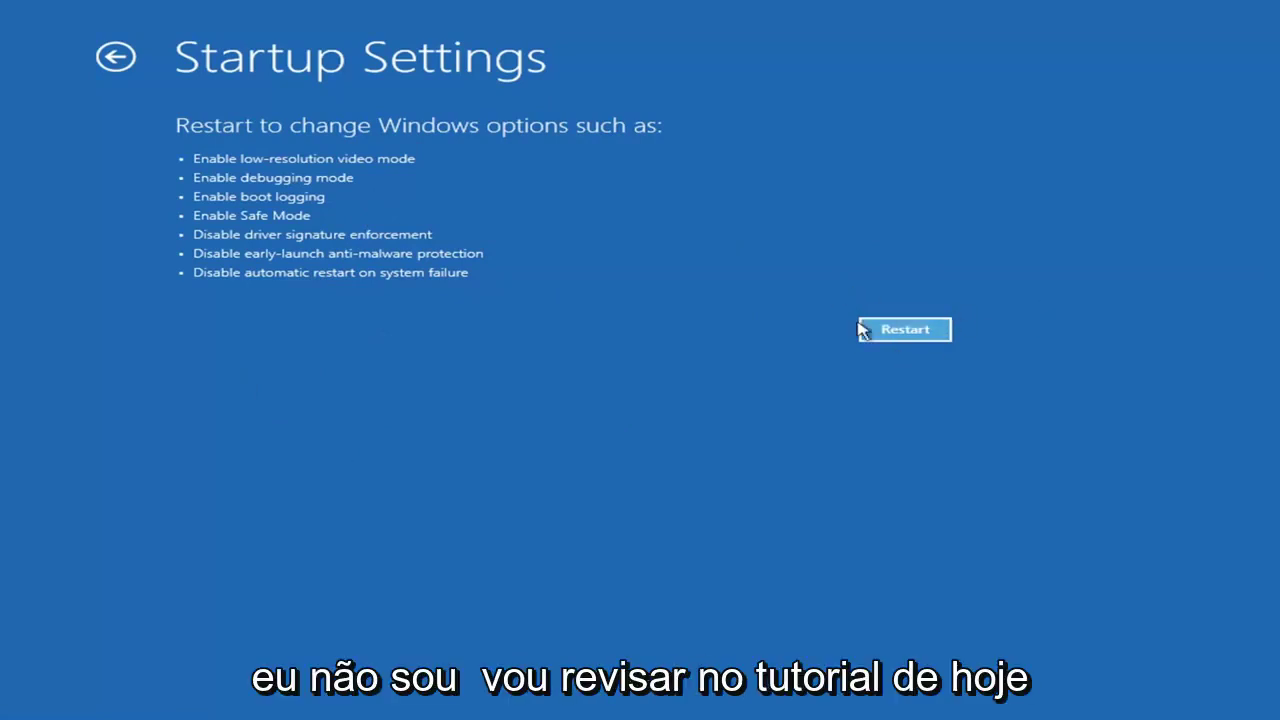
click(928, 332)
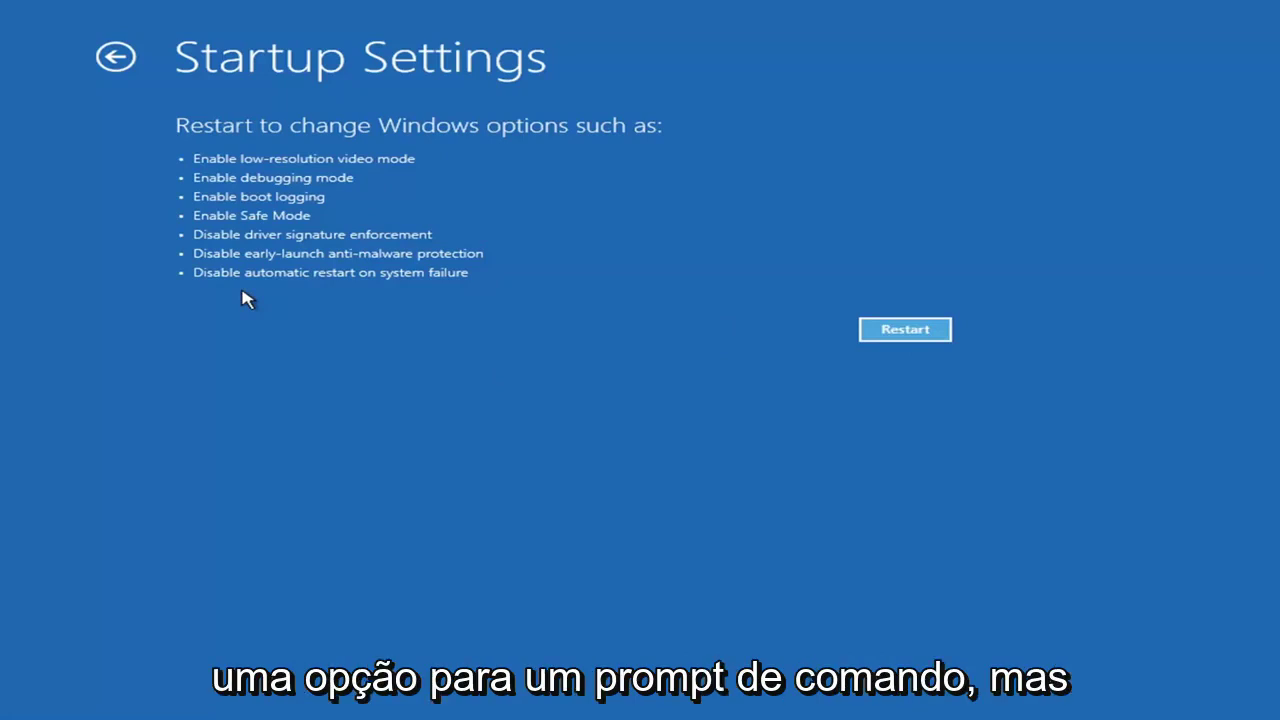
click(104, 58)
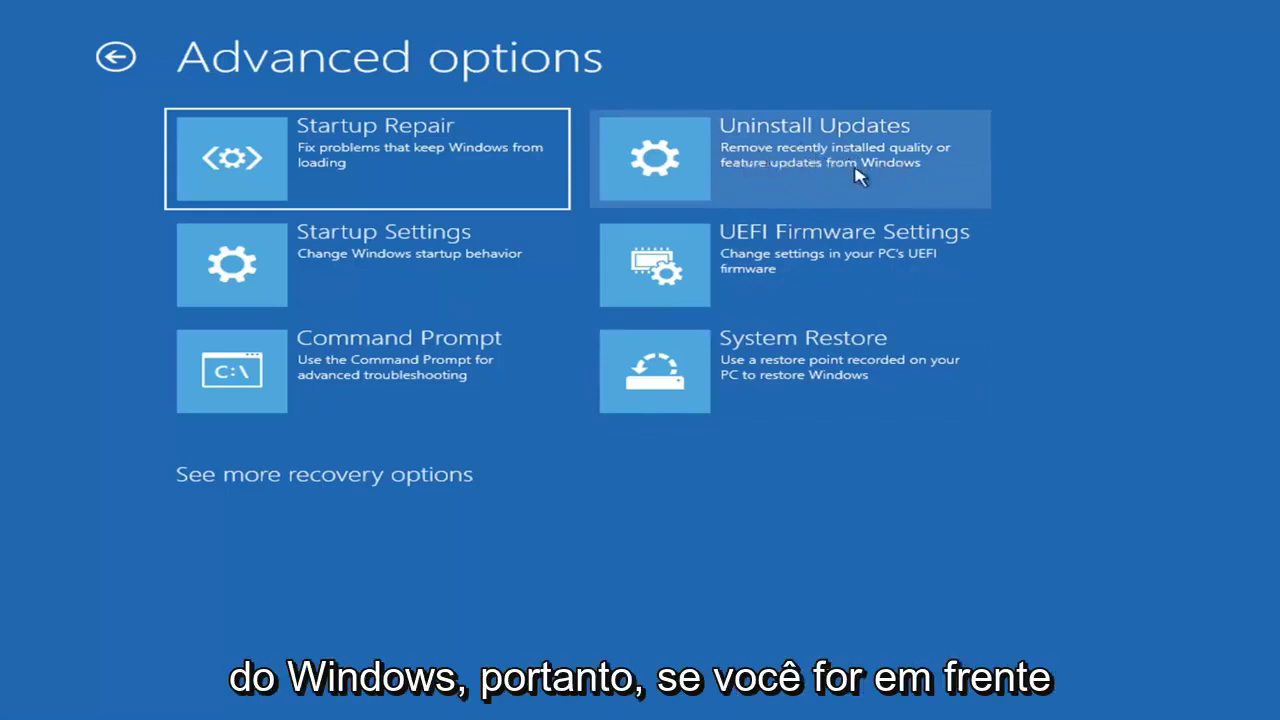
- Examine the Uninstall Updates choices for the latest quality and feature updates, and return to the advanced options
click(748, 165)
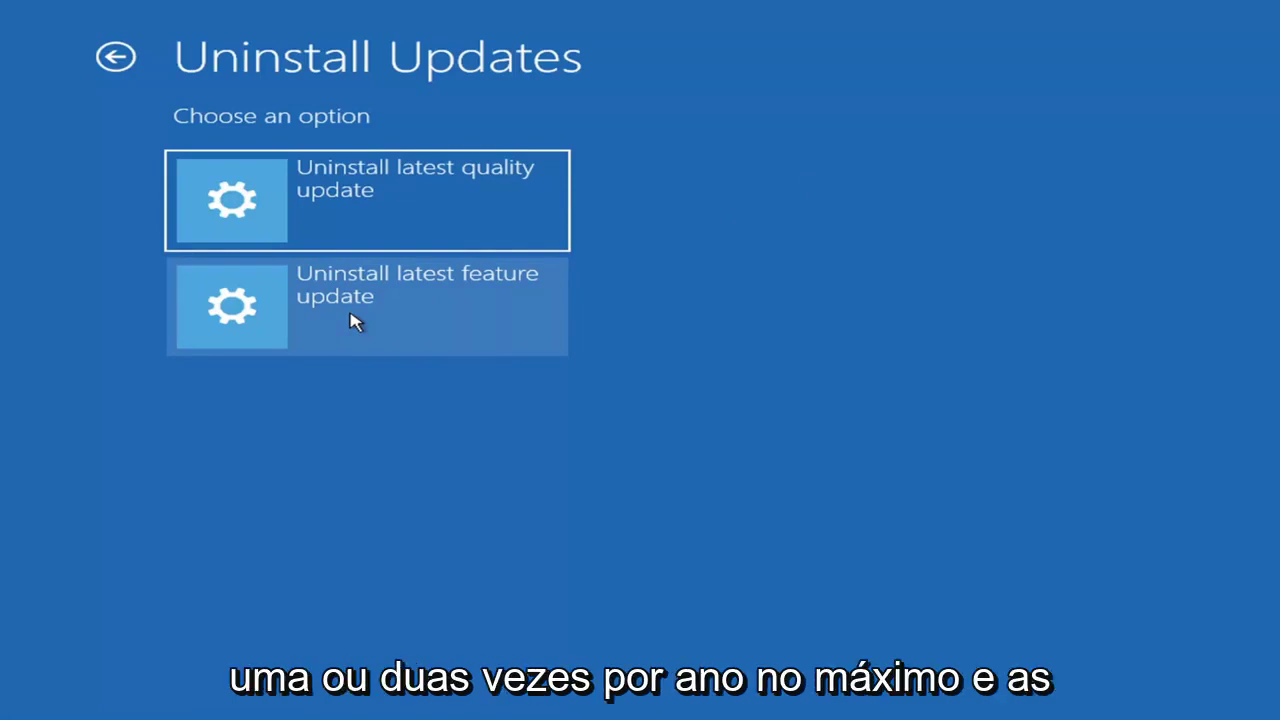
click(303, 194)
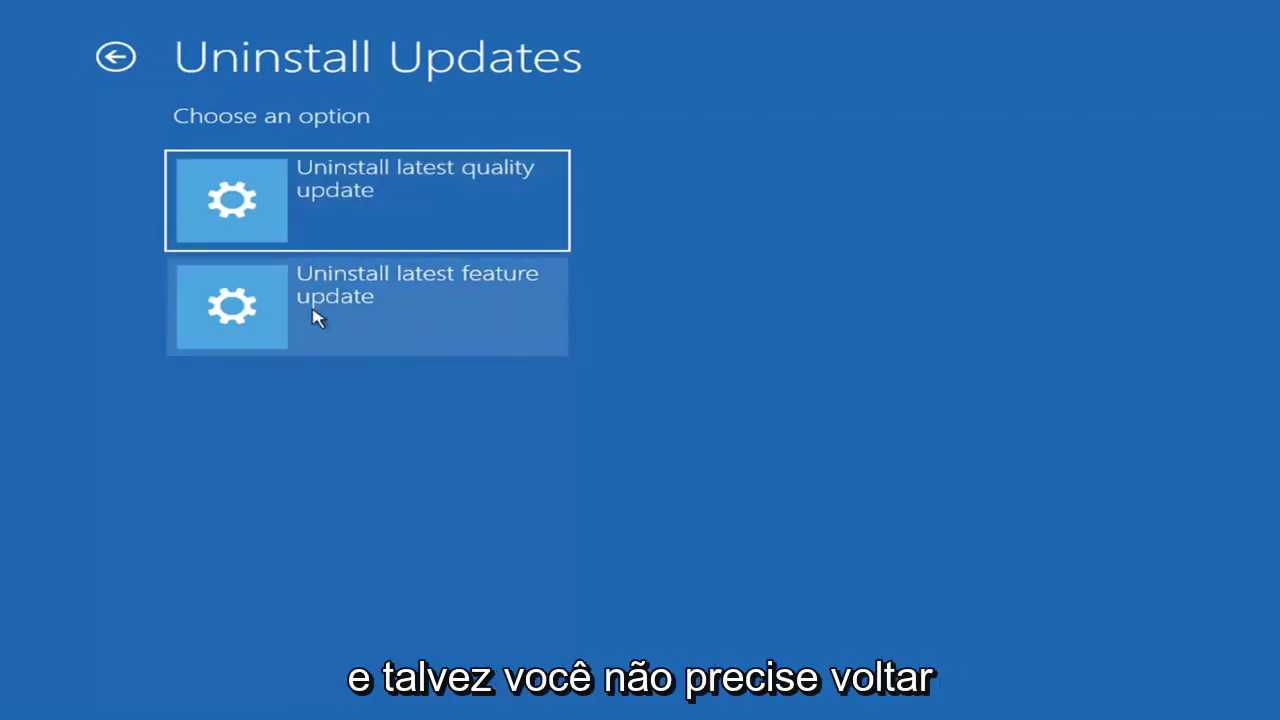
click(120, 56)
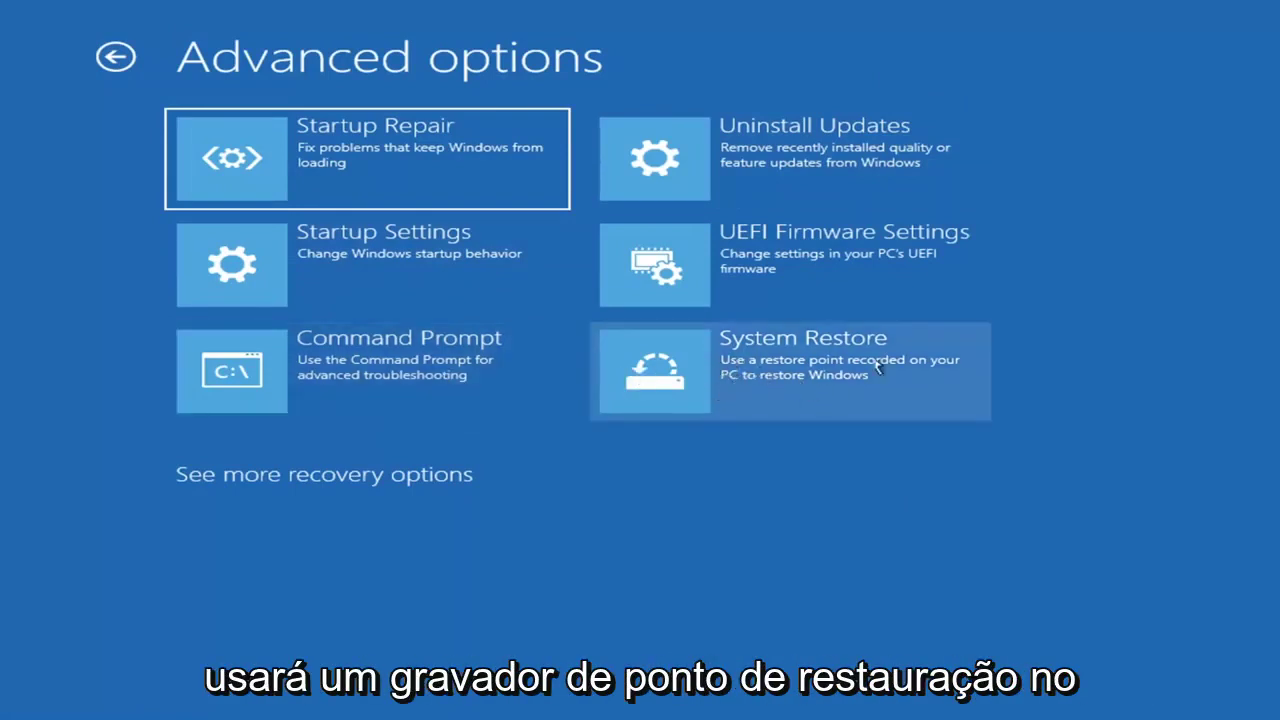
- Restore the system to the "Before Updates" restore point of 7/9/2021 12:37:05 PM, then restart the computer and dismiss the completion message
click(836, 390)
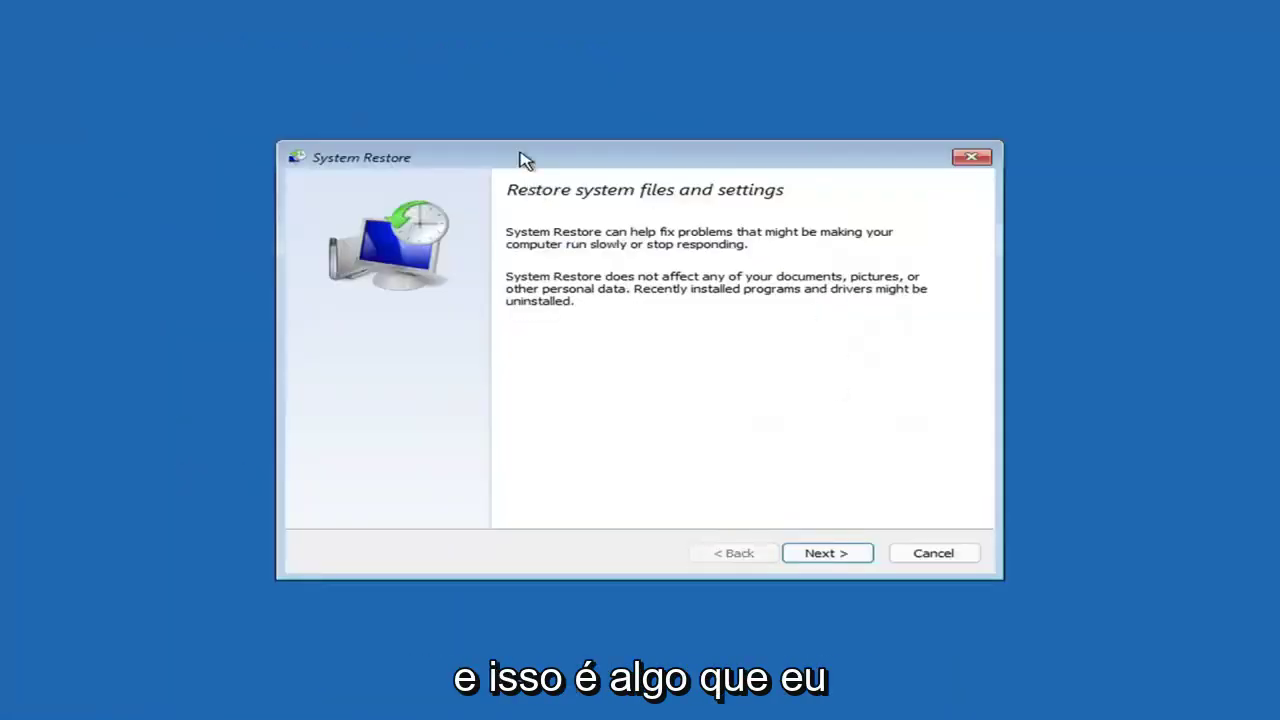
click(817, 554)
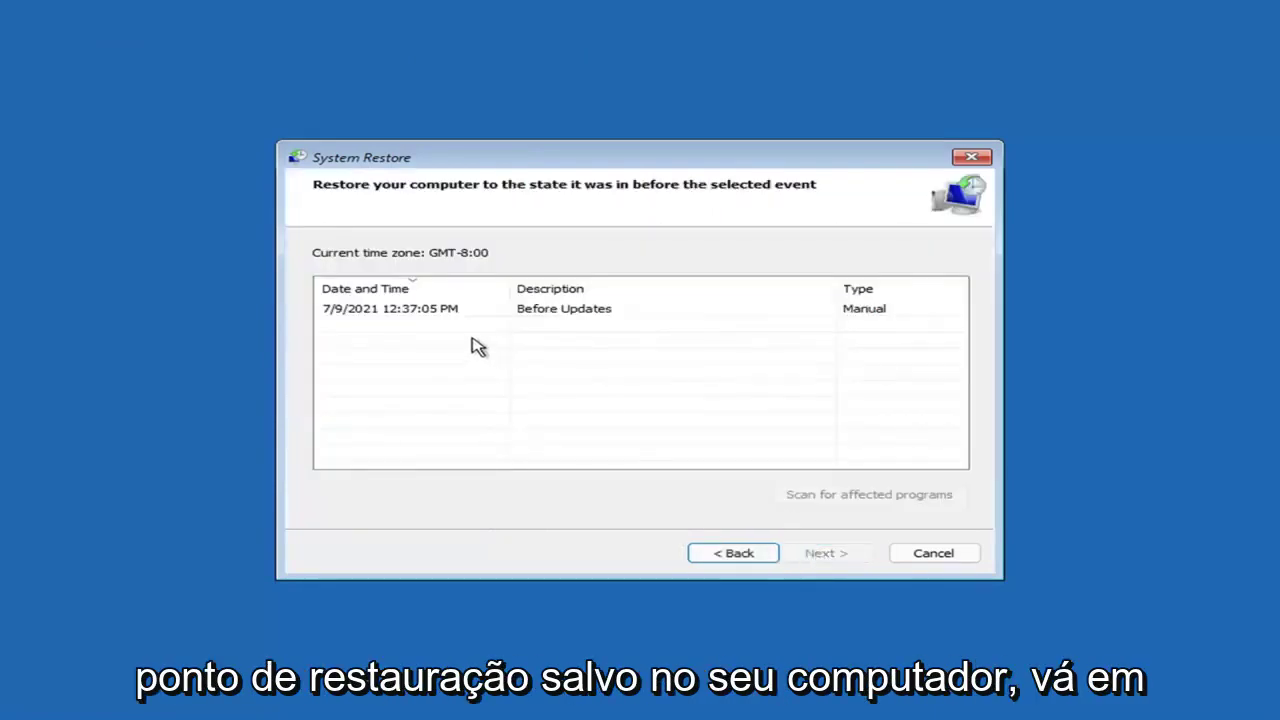
click(396, 316)
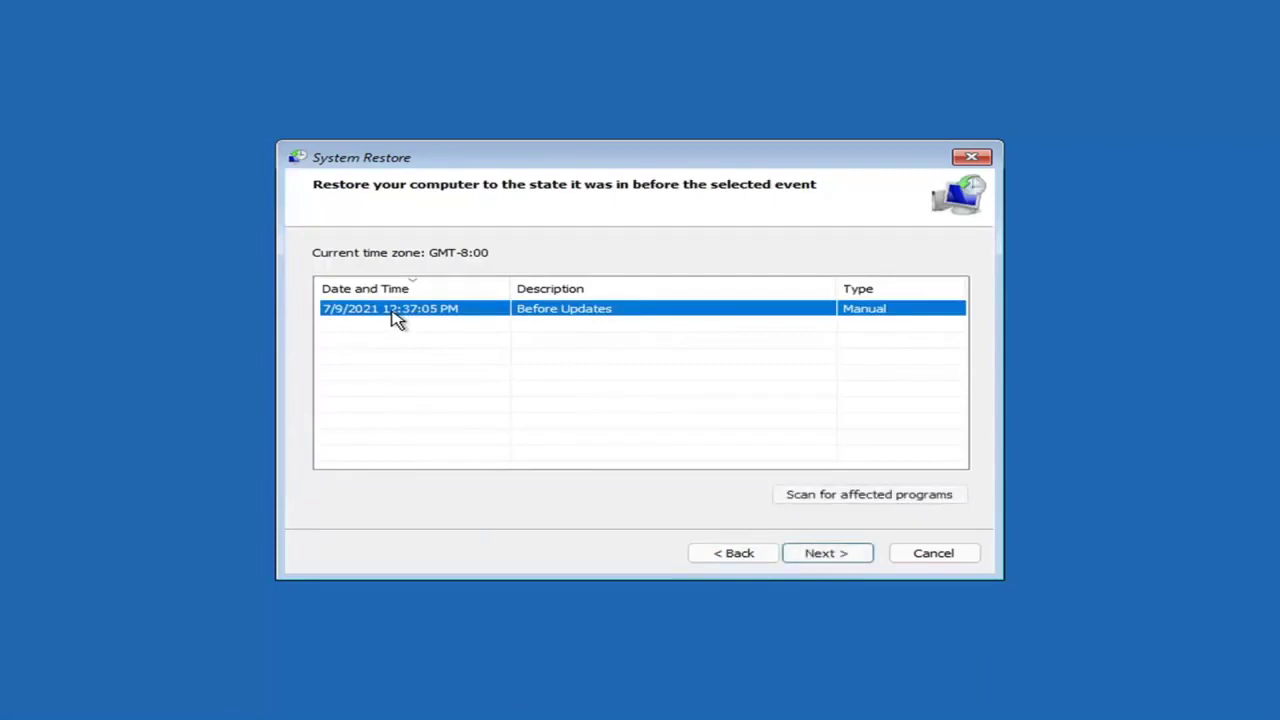
click(827, 553)
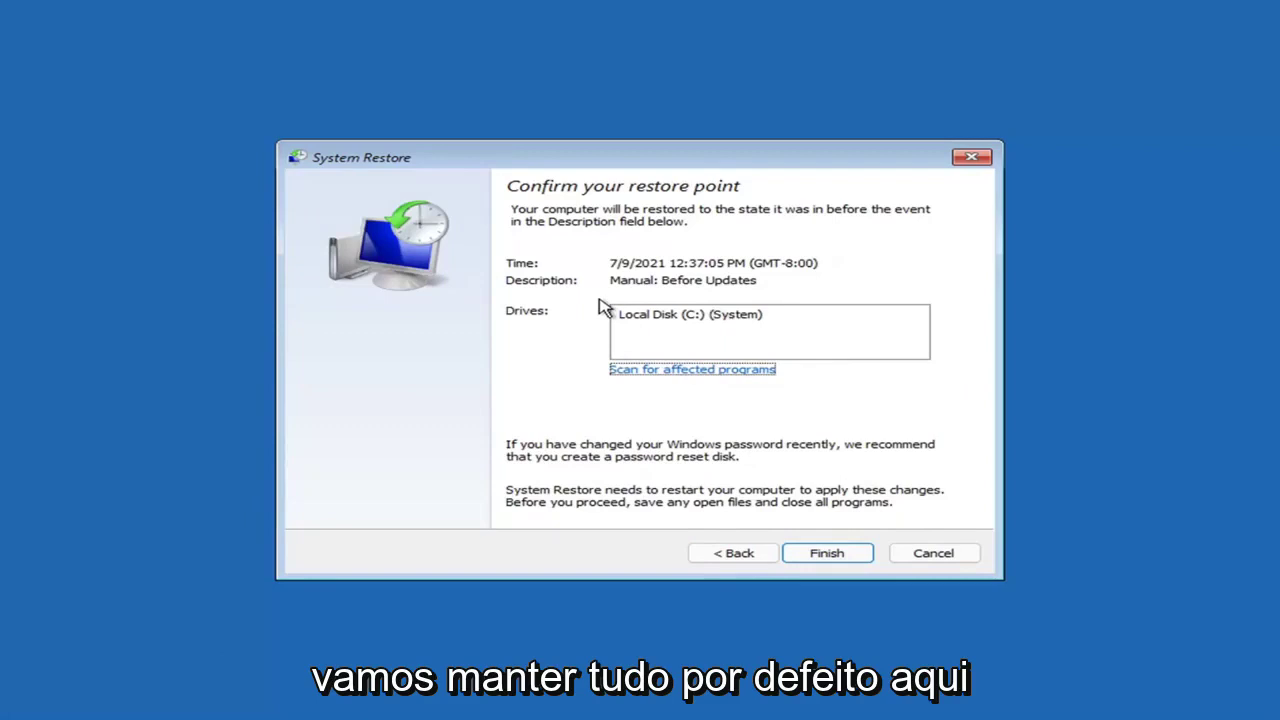
click(828, 558)
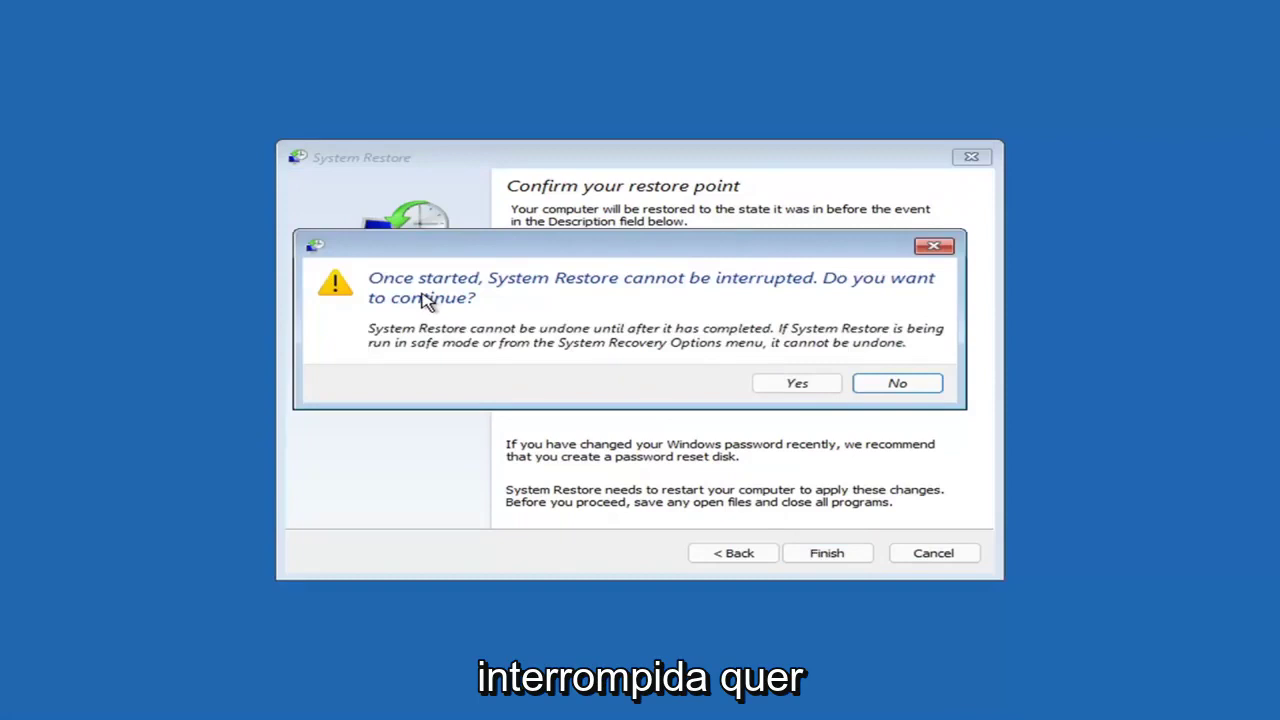
click(800, 388)
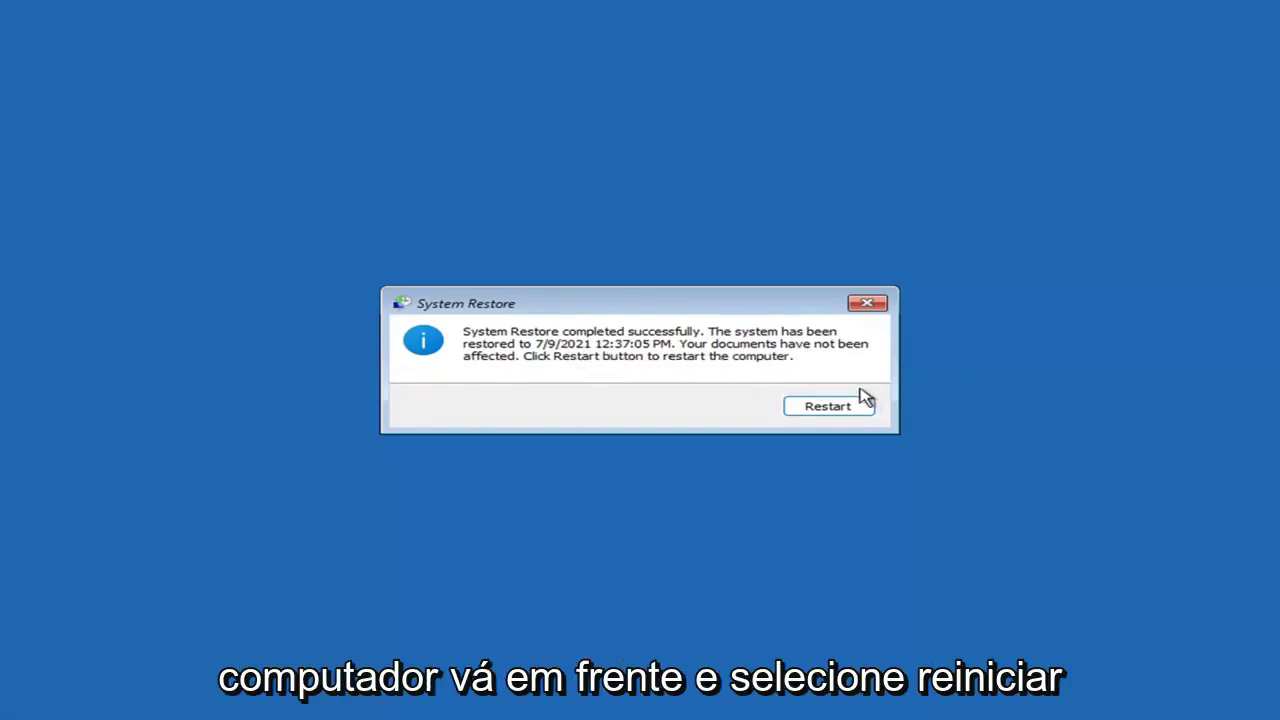
click(818, 410)
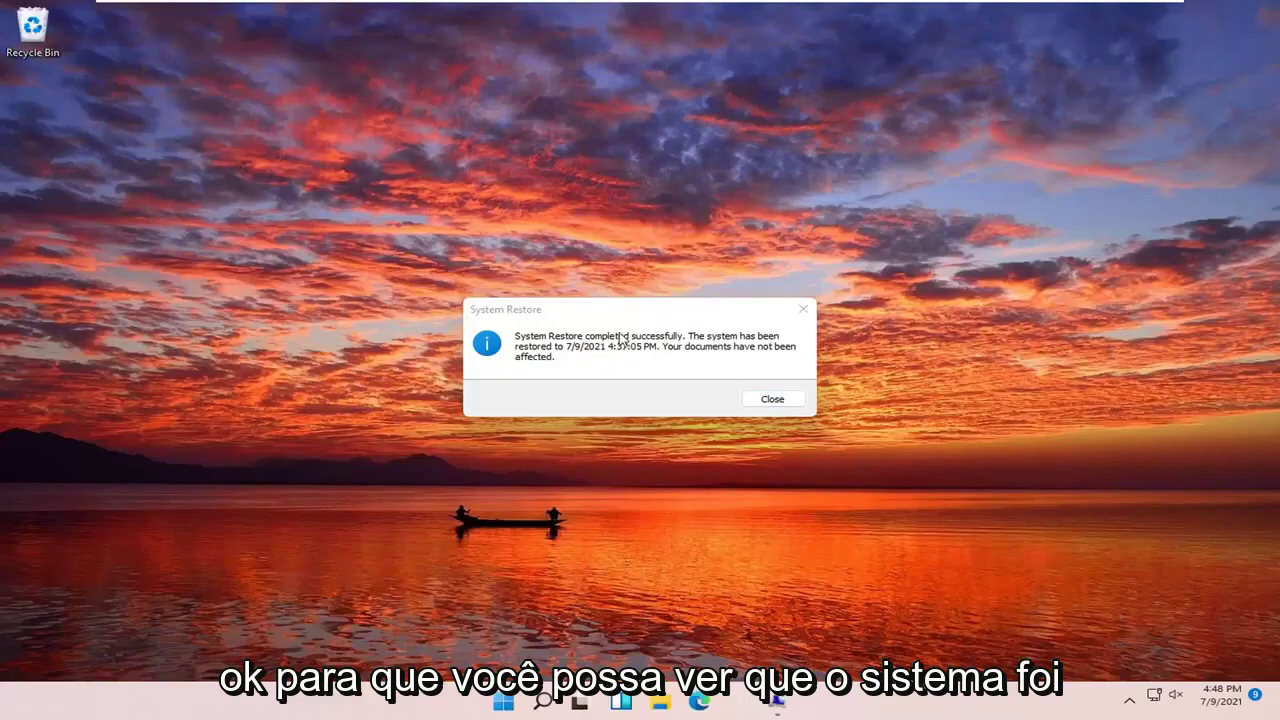
click(803, 309)
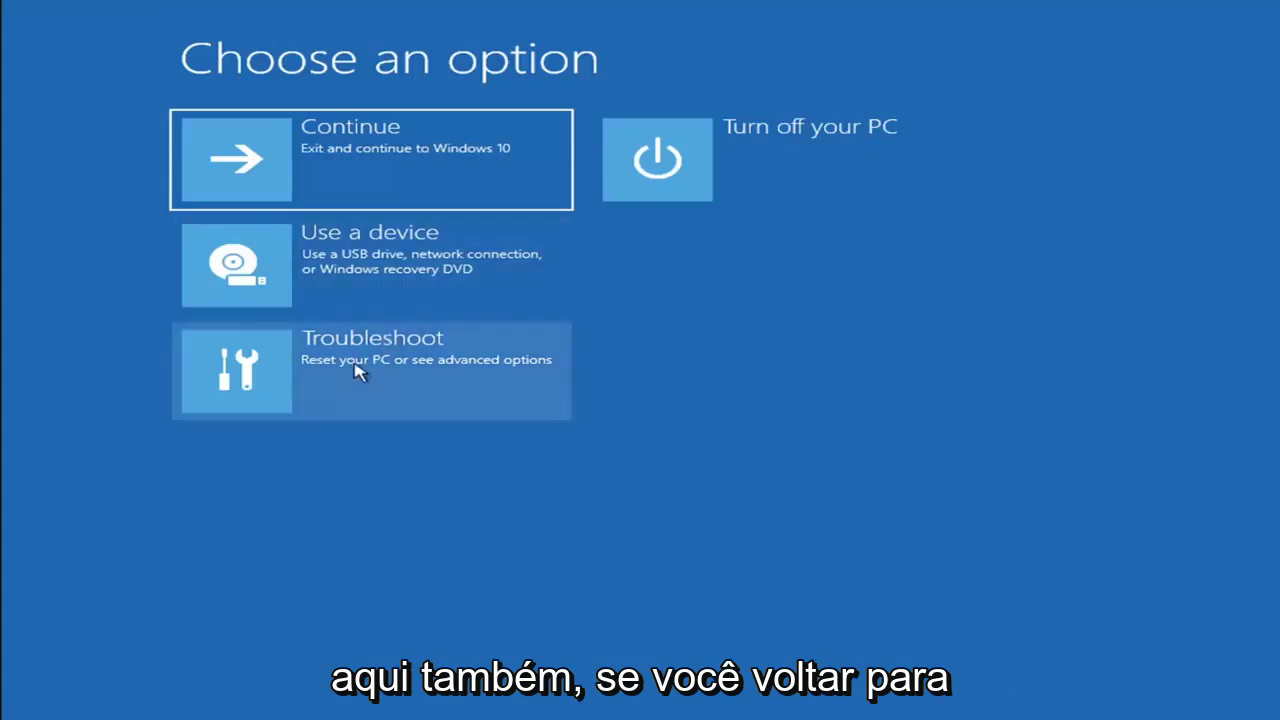
- Examine the Reset this PC choices for keeping files or removing everything, and return to the main recovery options
click(373, 379)
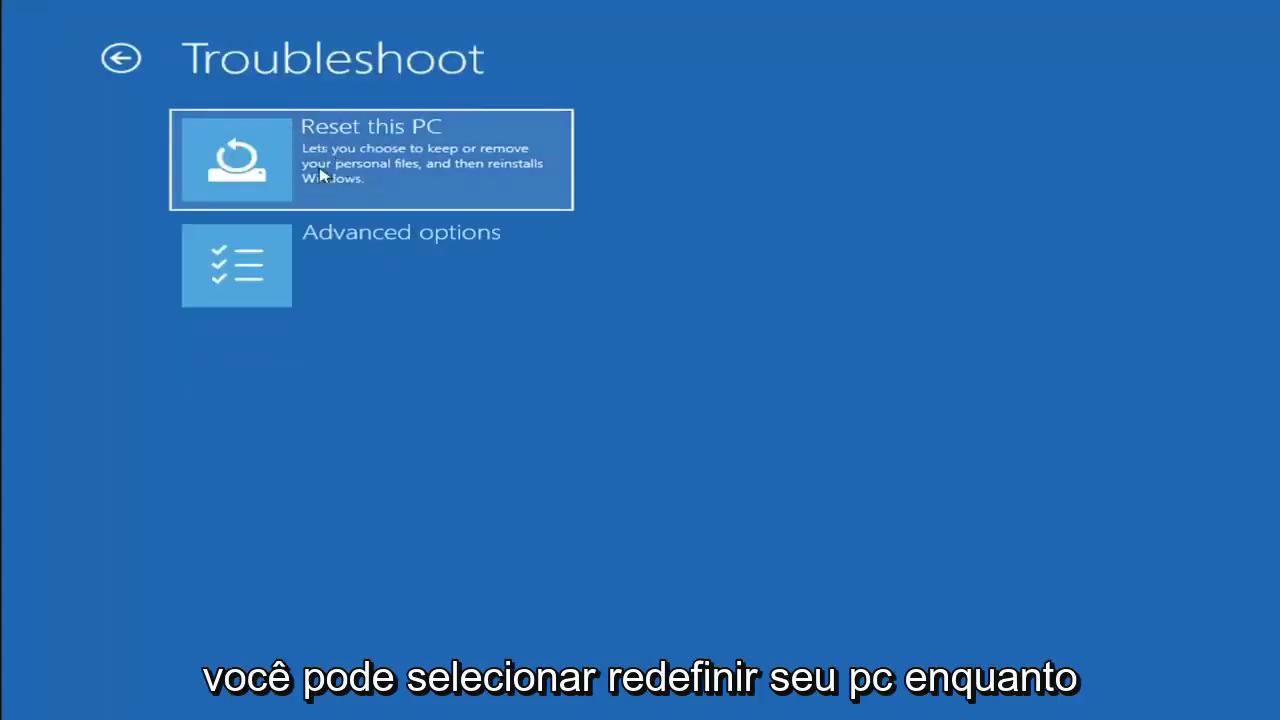
click(420, 180)
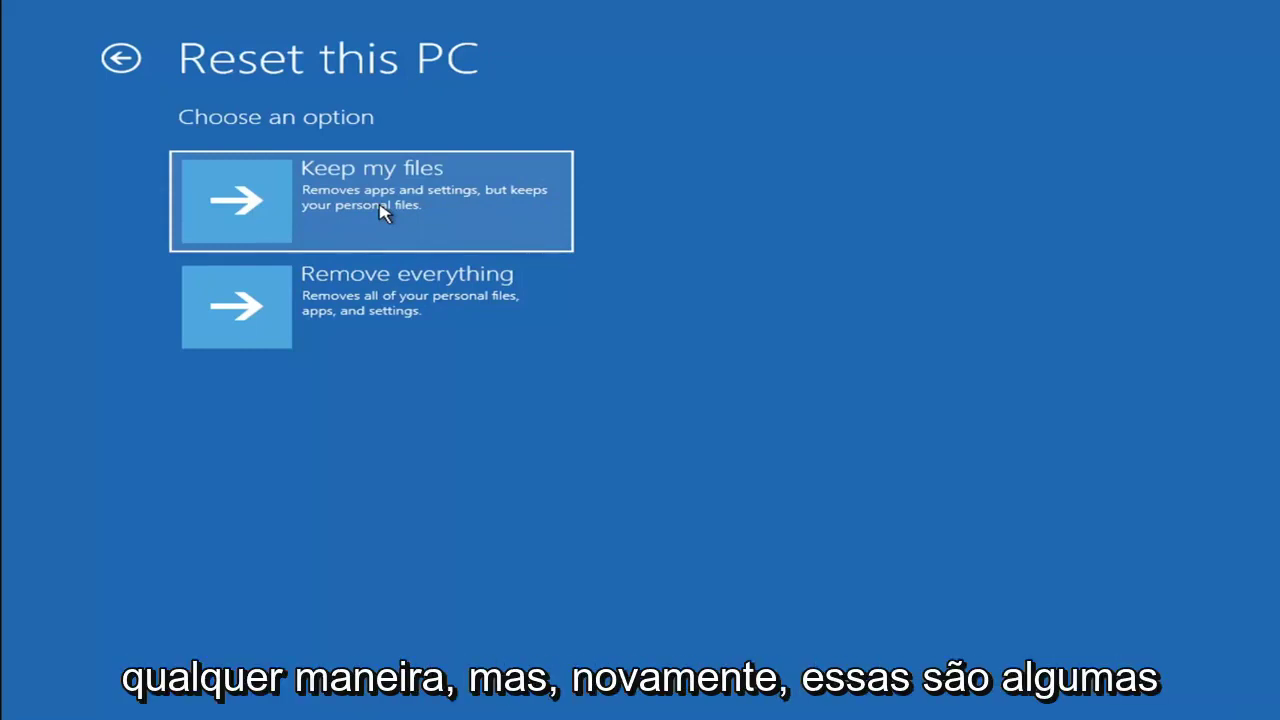
click(124, 60)
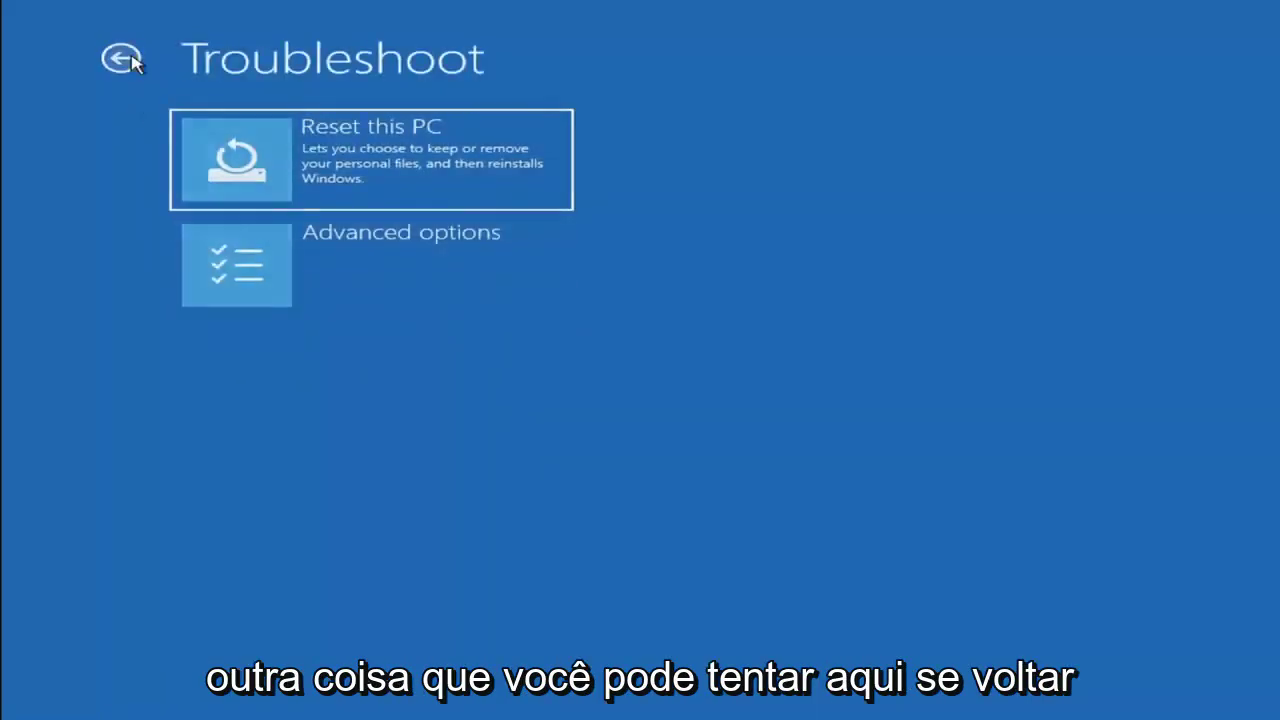
click(124, 60)
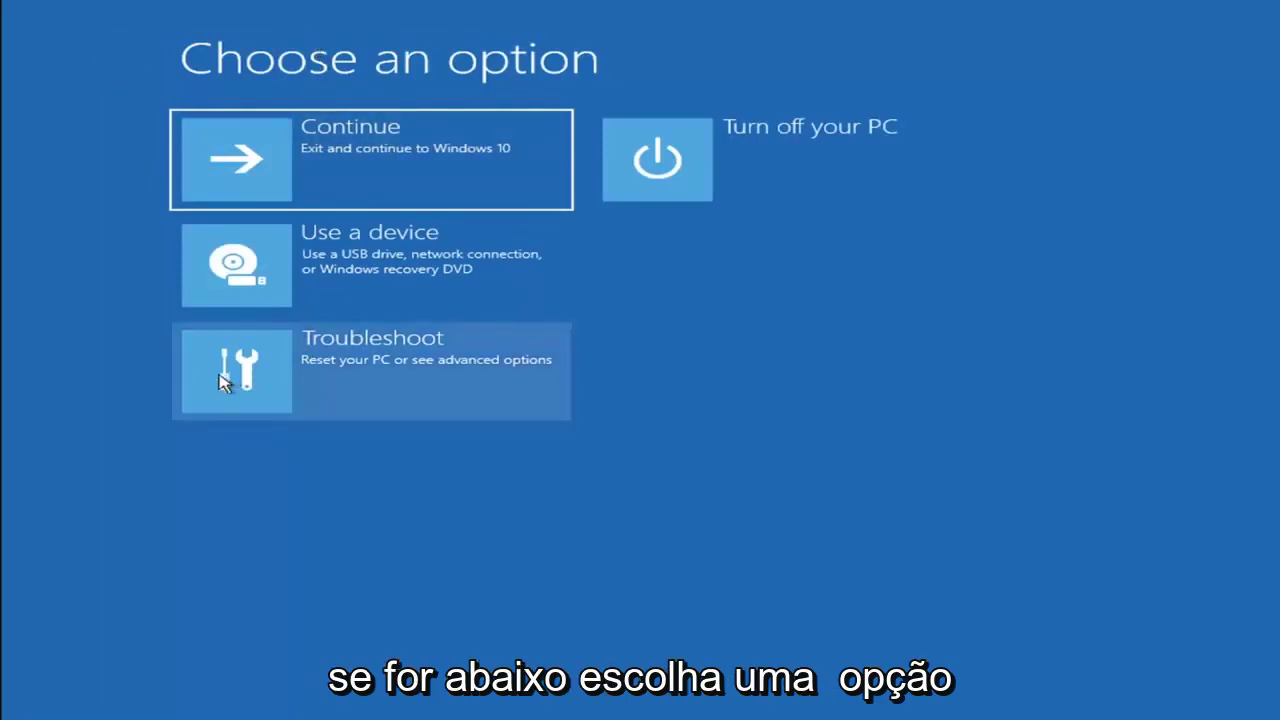
- Open Command Prompt from the advanced troubleshooting options
click(389, 380)
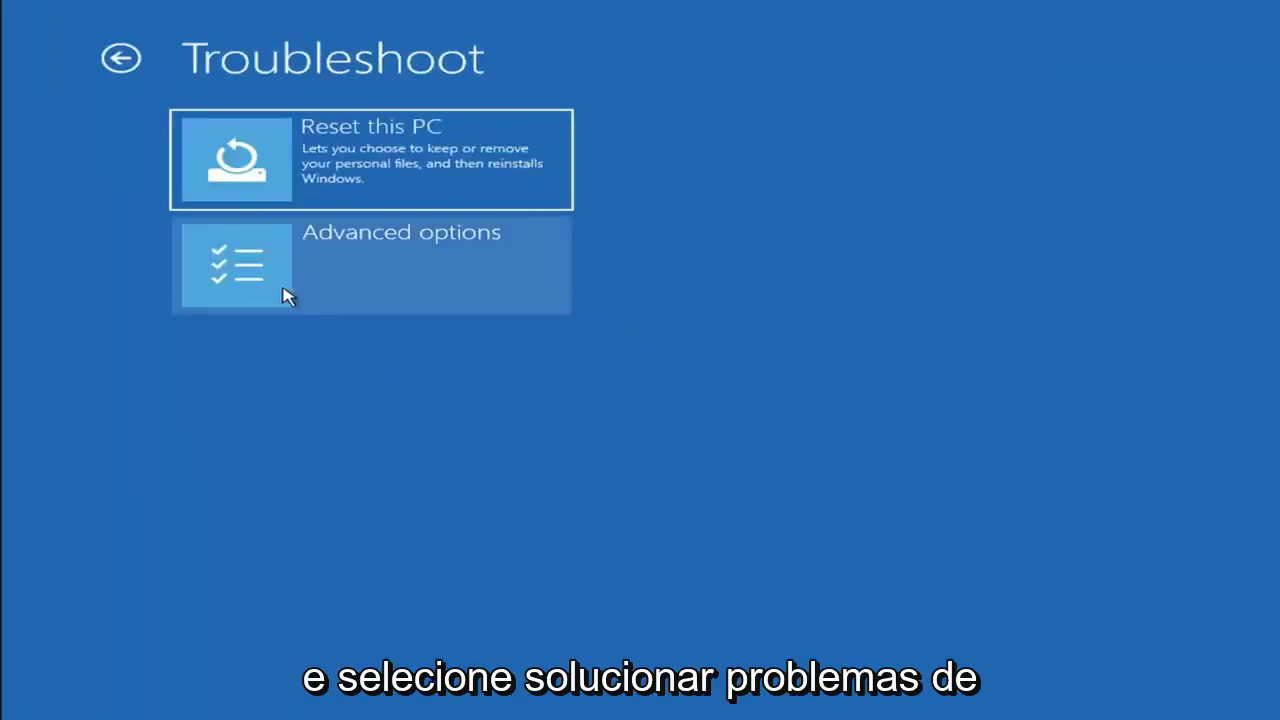
click(386, 278)
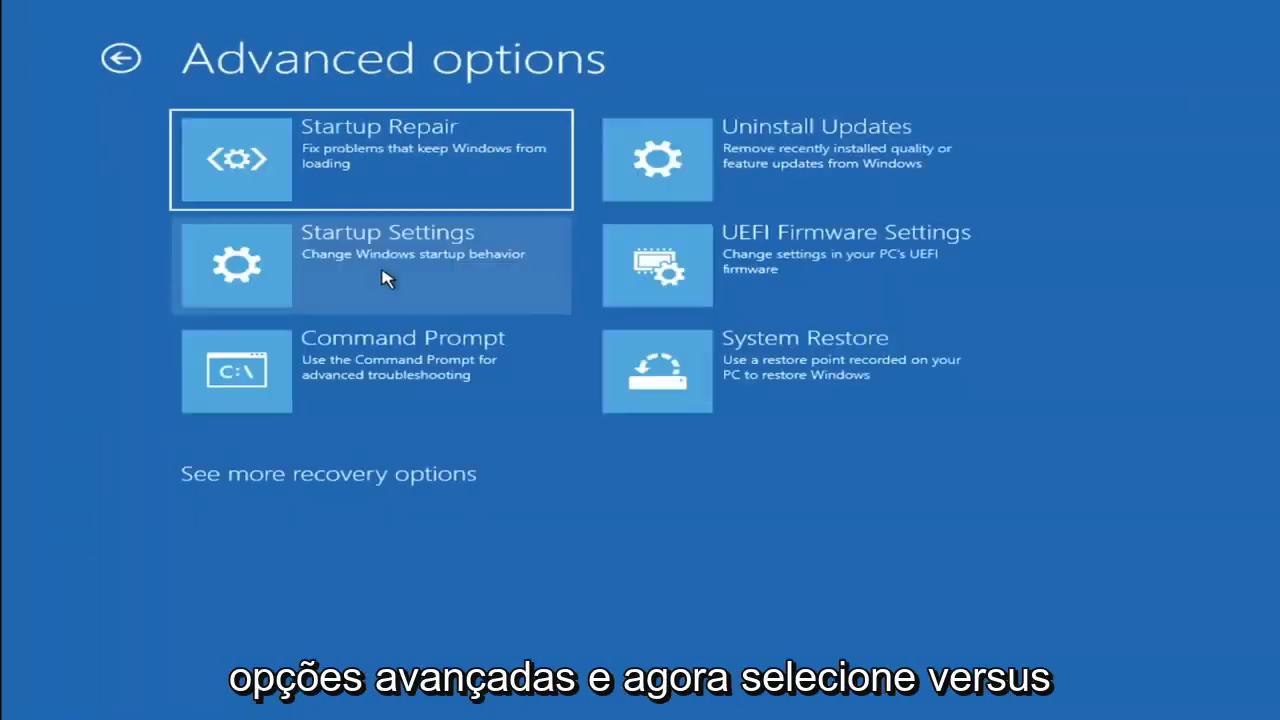
click(295, 378)
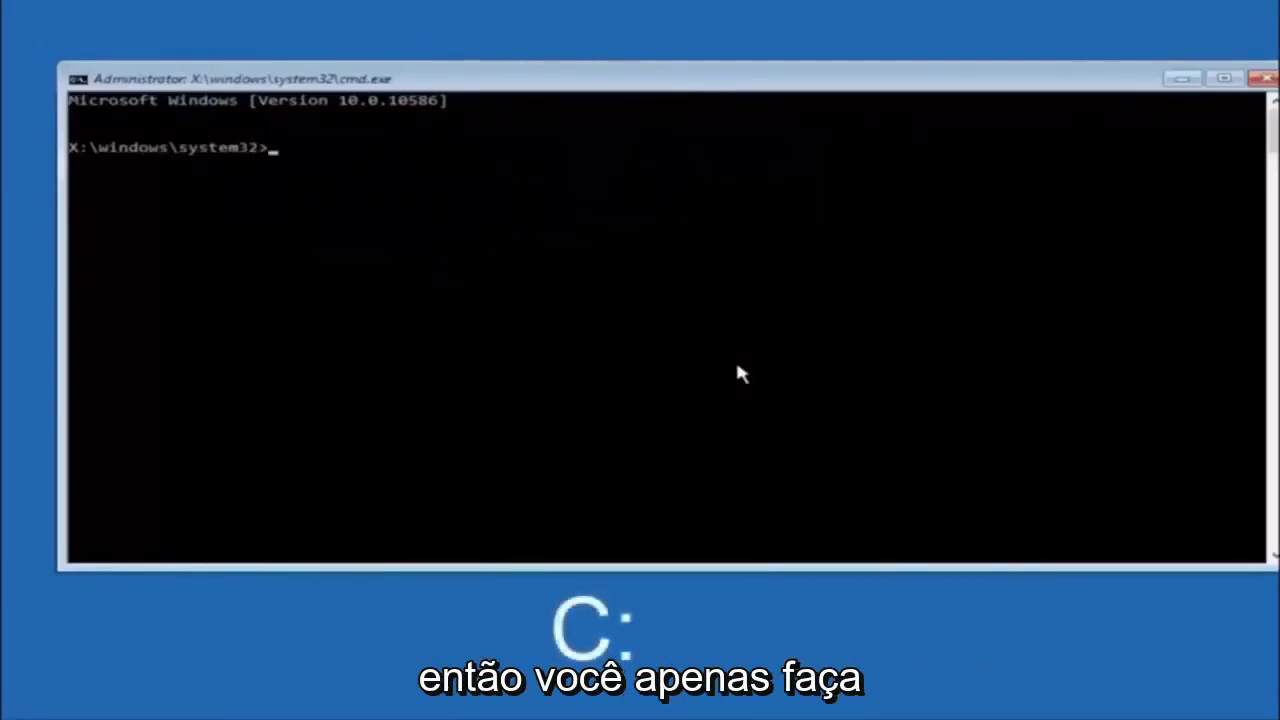
- Switch to the C: drive and list its contents with the dir command
text(c)
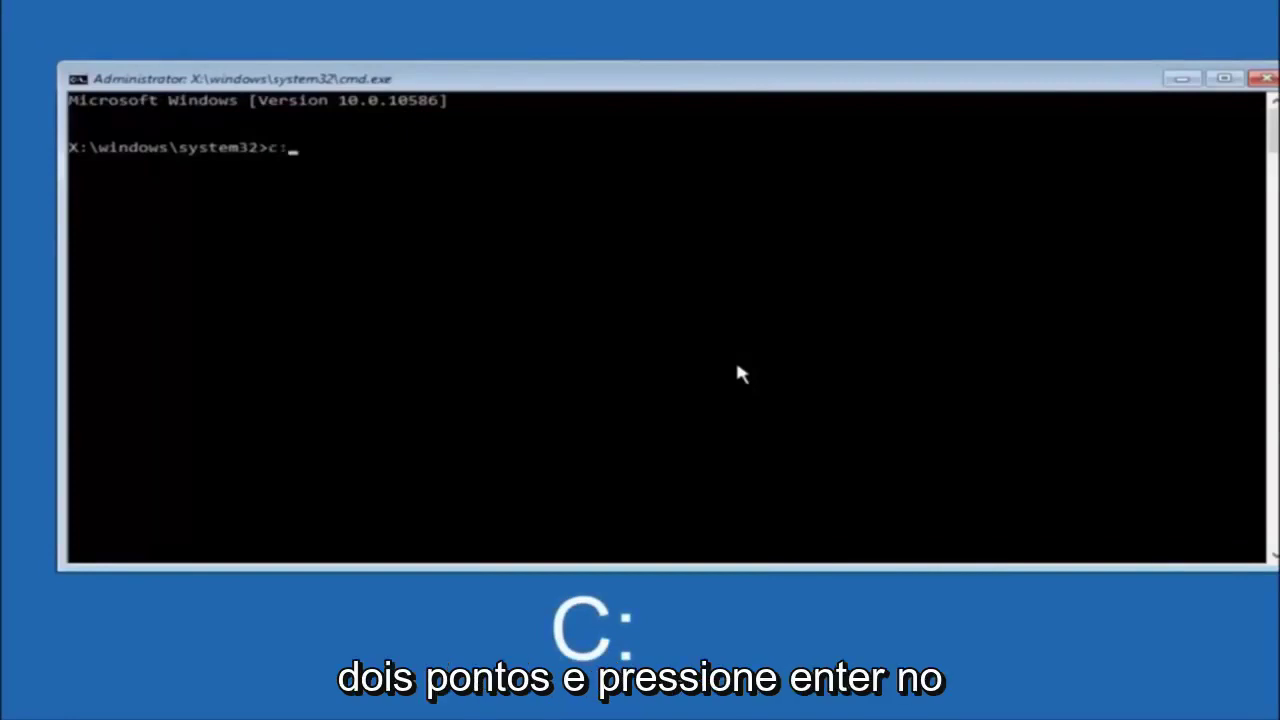
text(:)
key(Return)
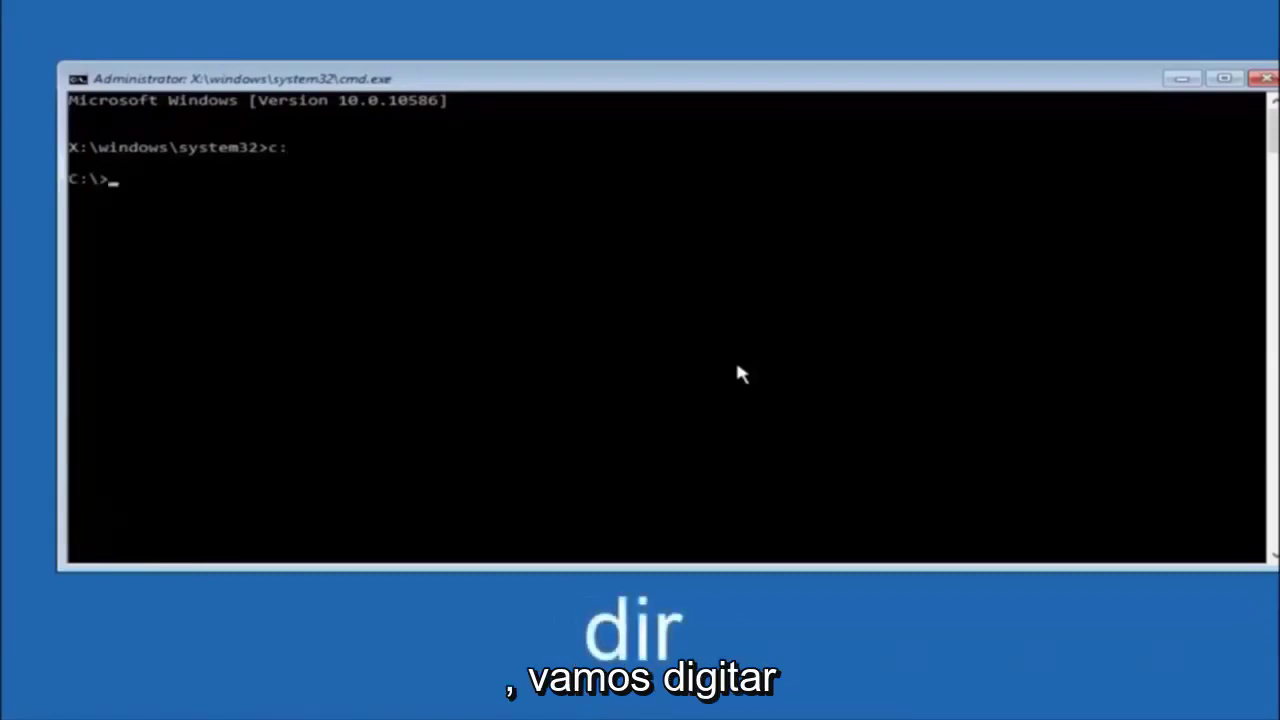
text(dir)
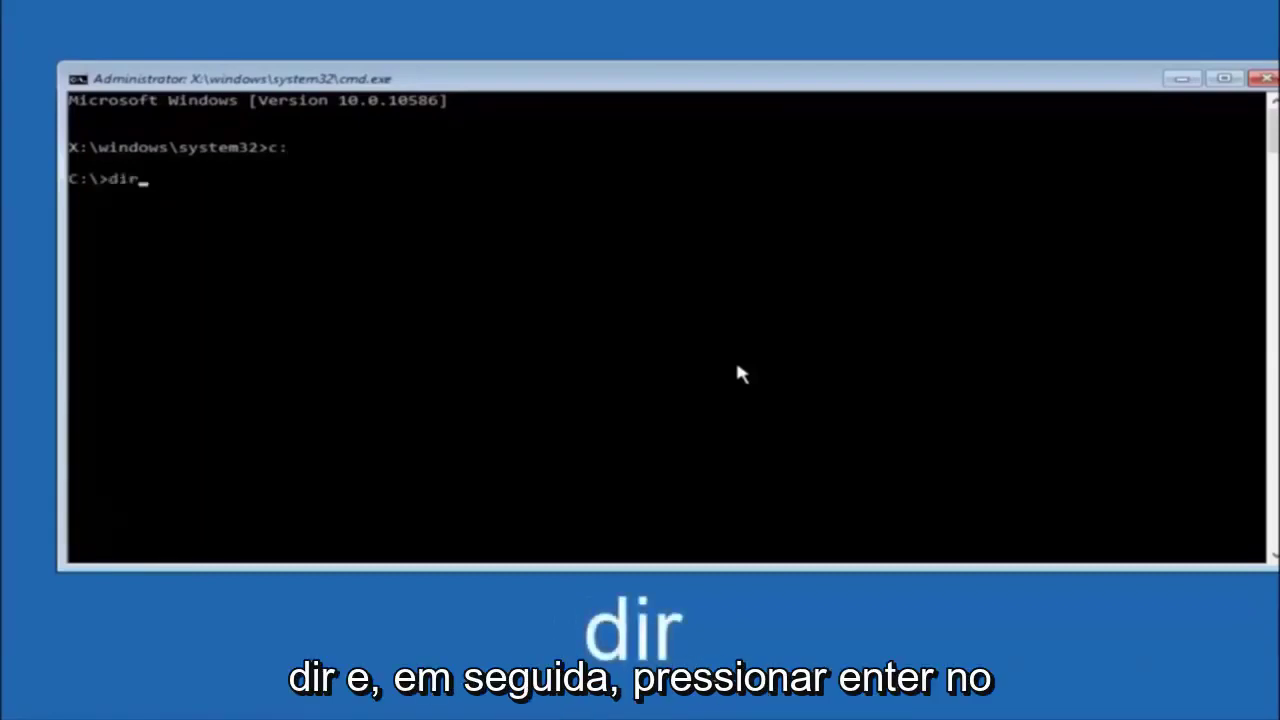
key(Return)
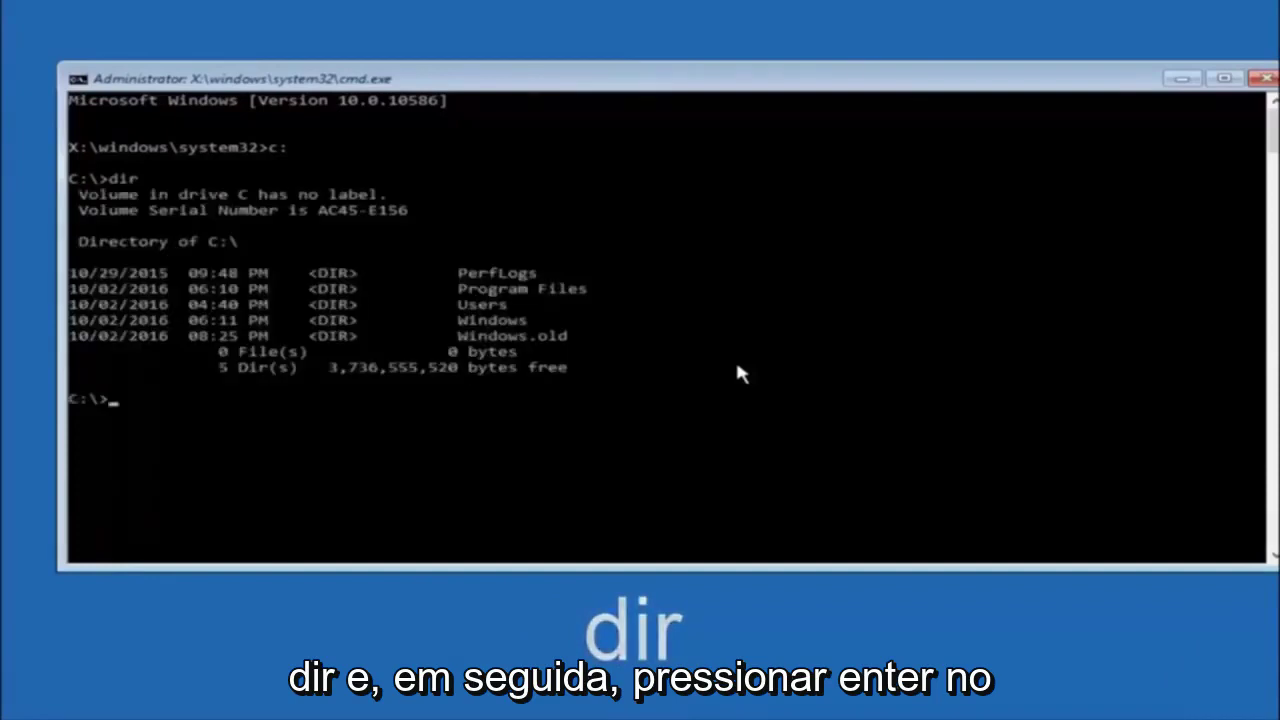
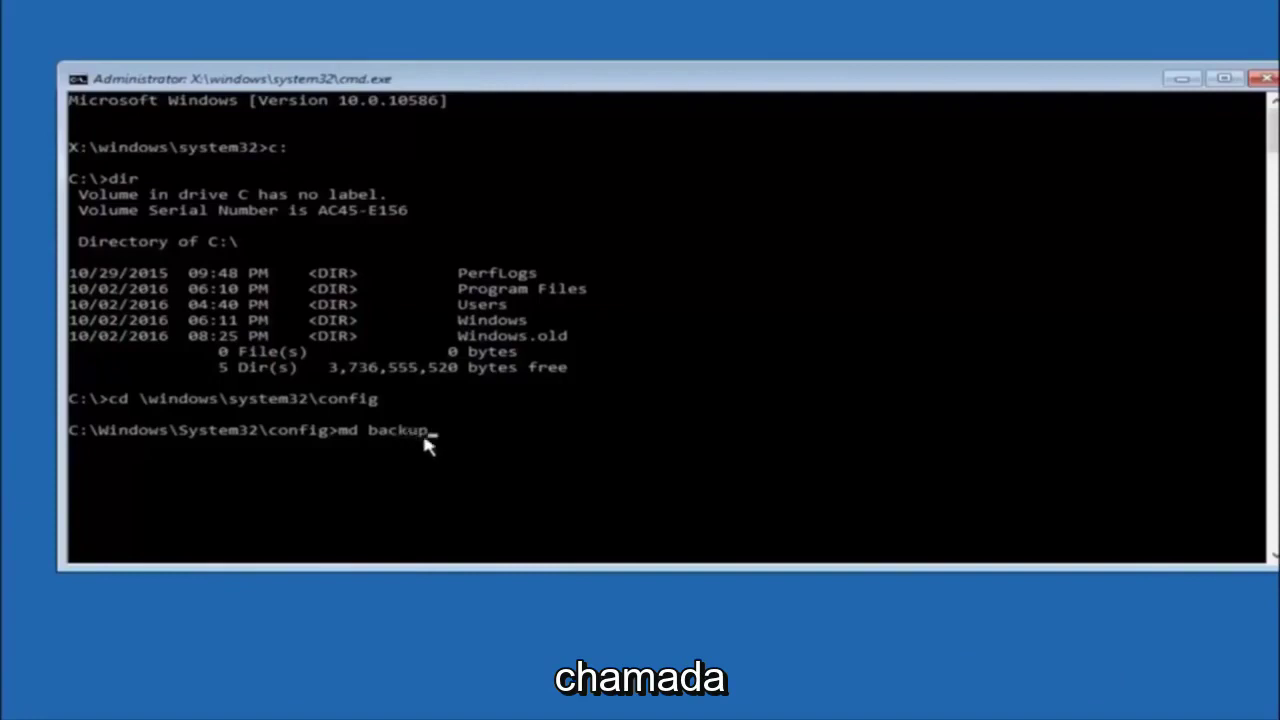
- Create a backup folder in C:\Windows\System32\config with md, and copy all config files using copy *.* backup1
key(Return)
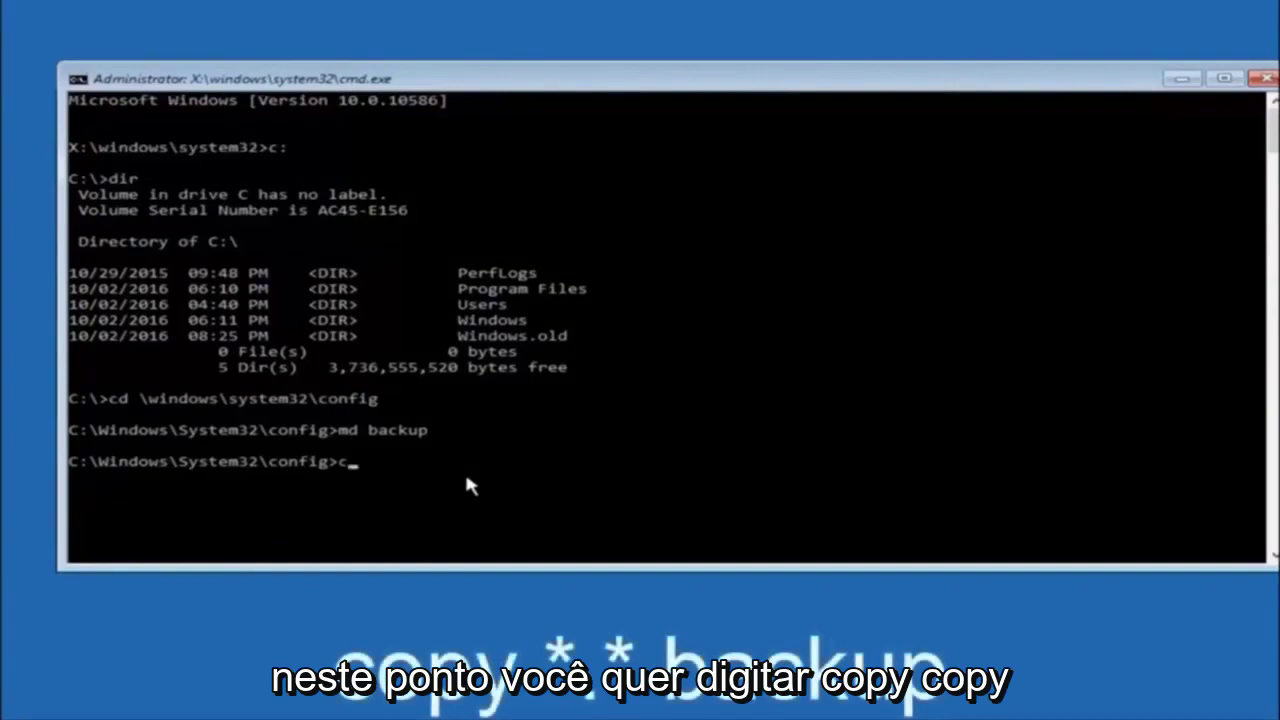
text(copy)
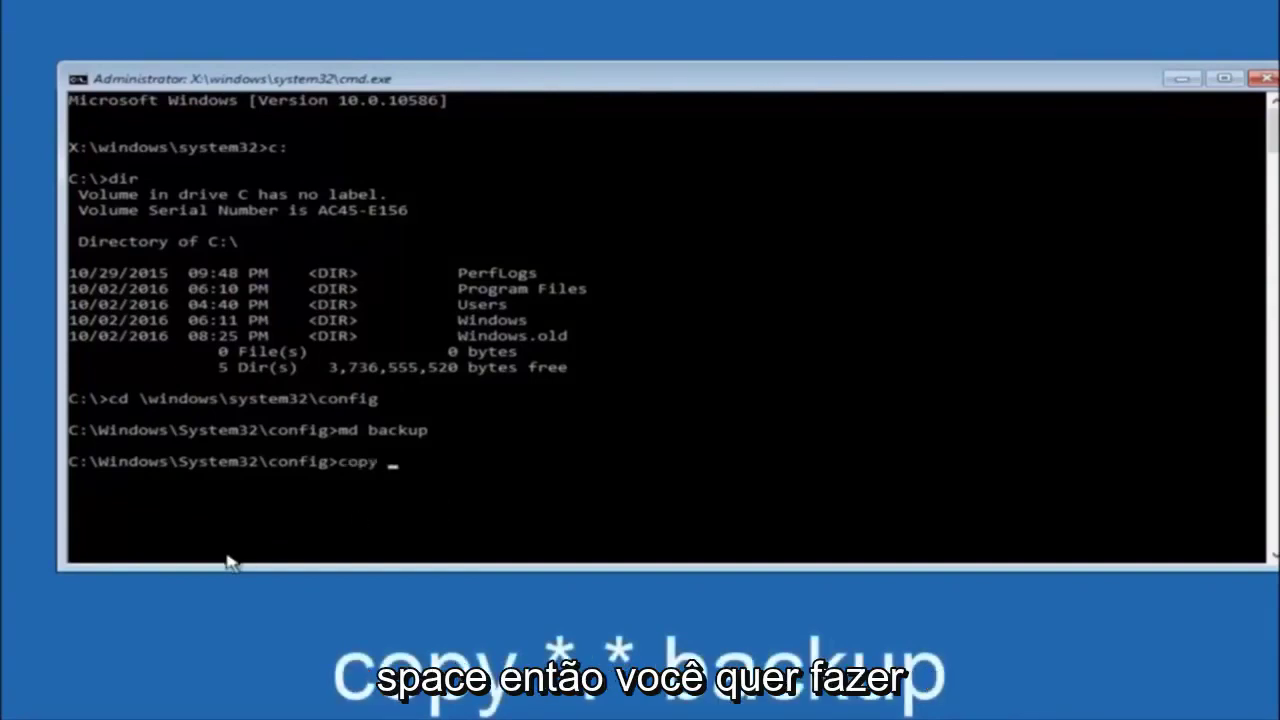
text( *)
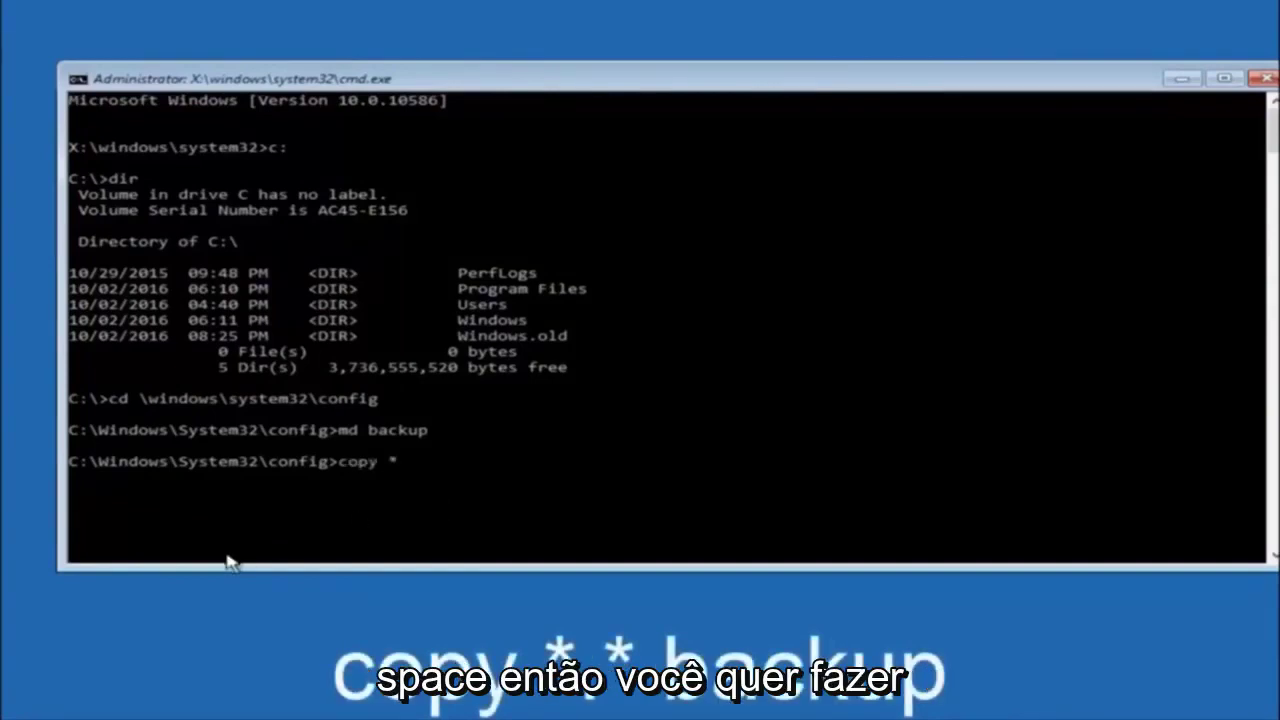
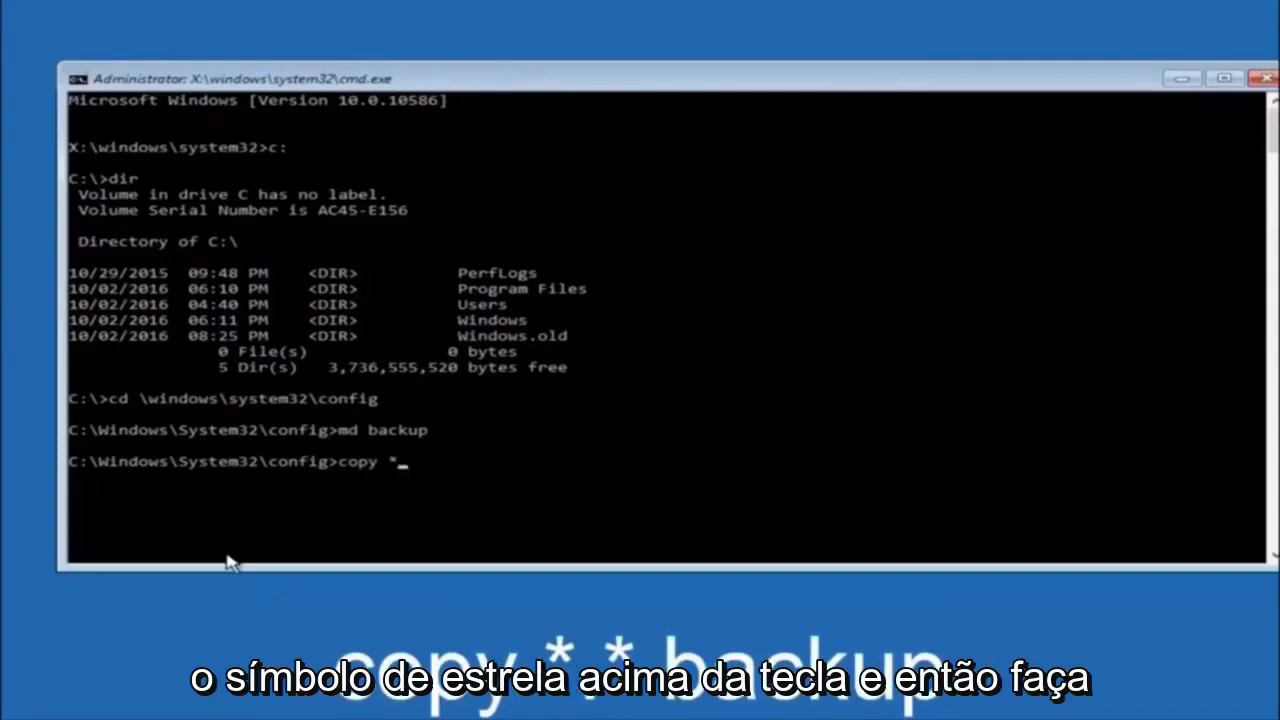
text(.)
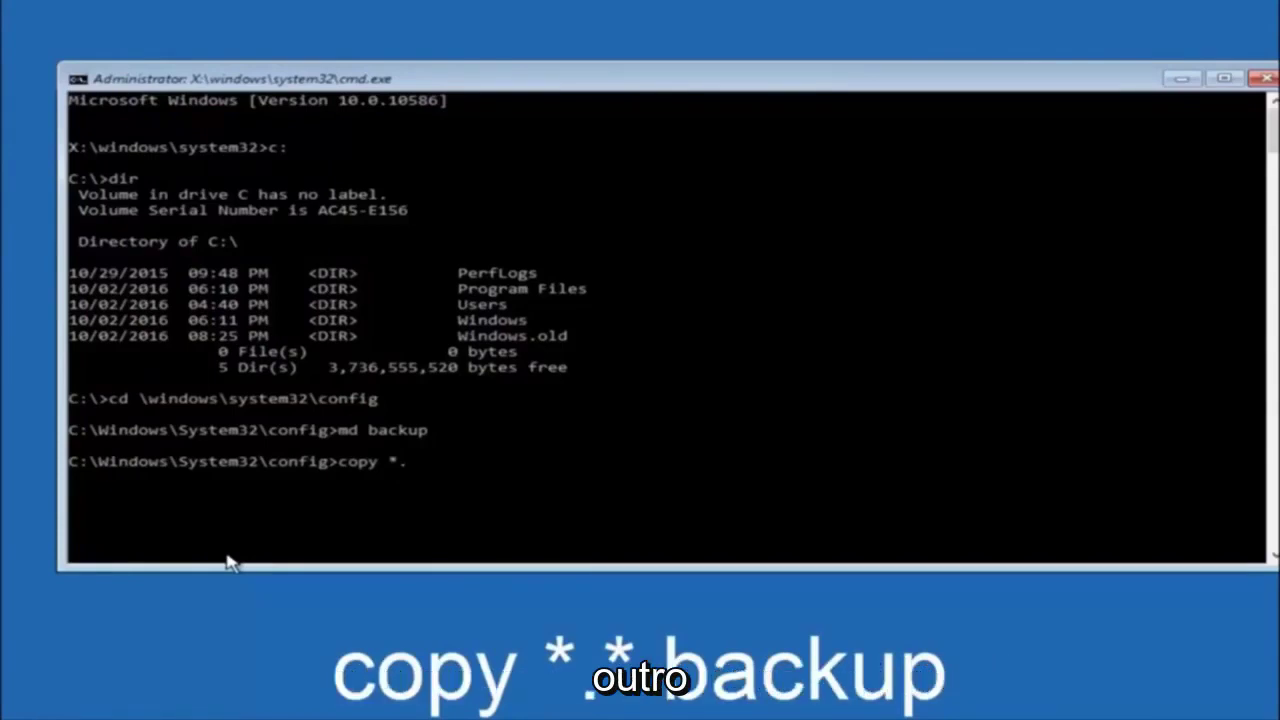
text(*)
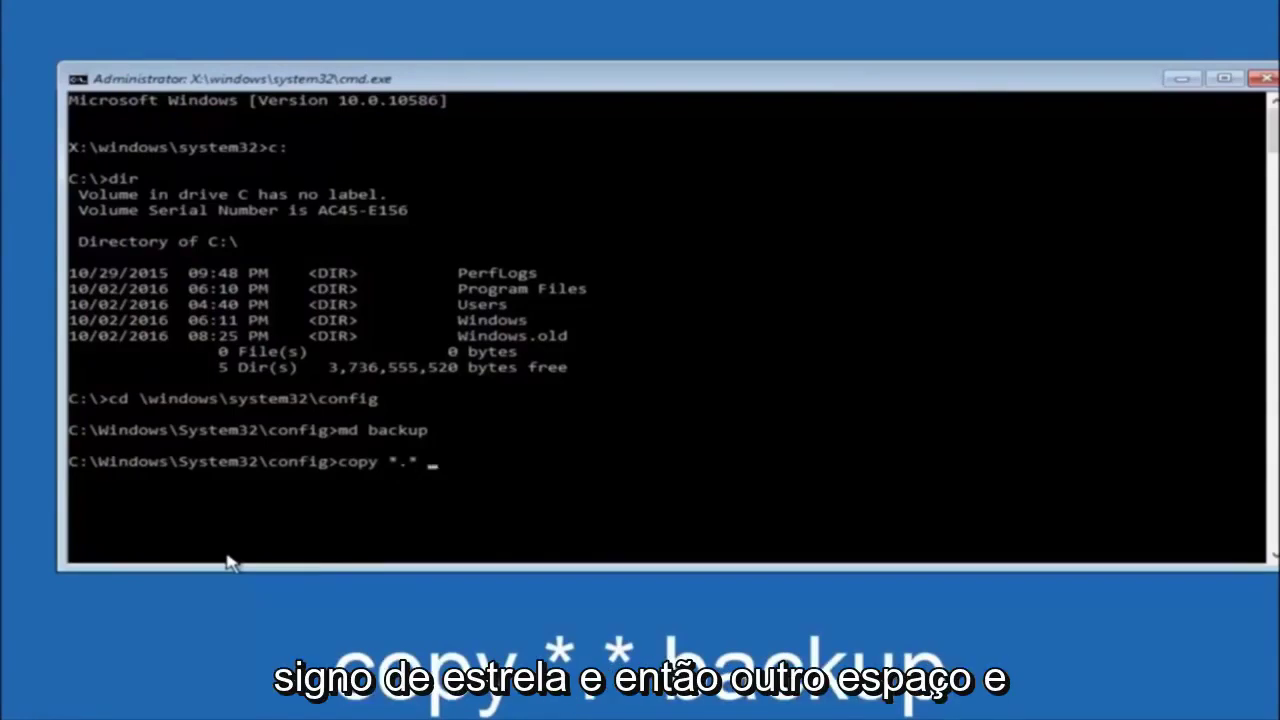
text( backup1)
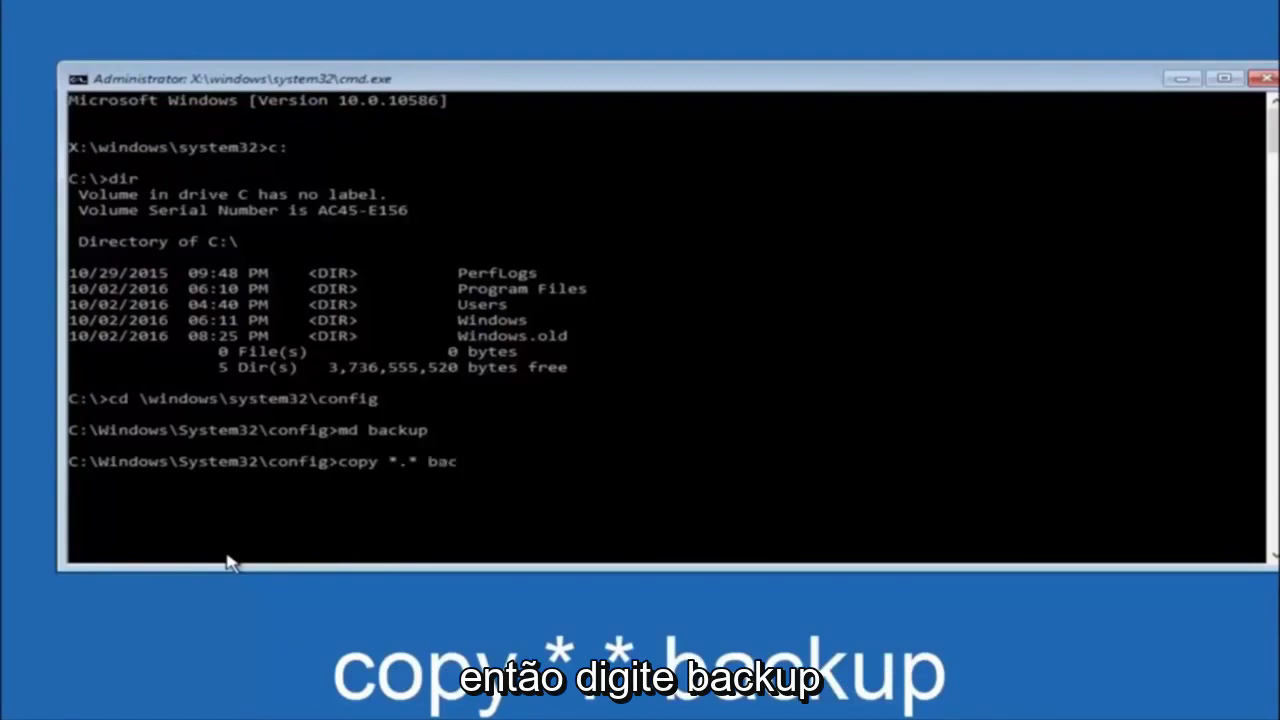
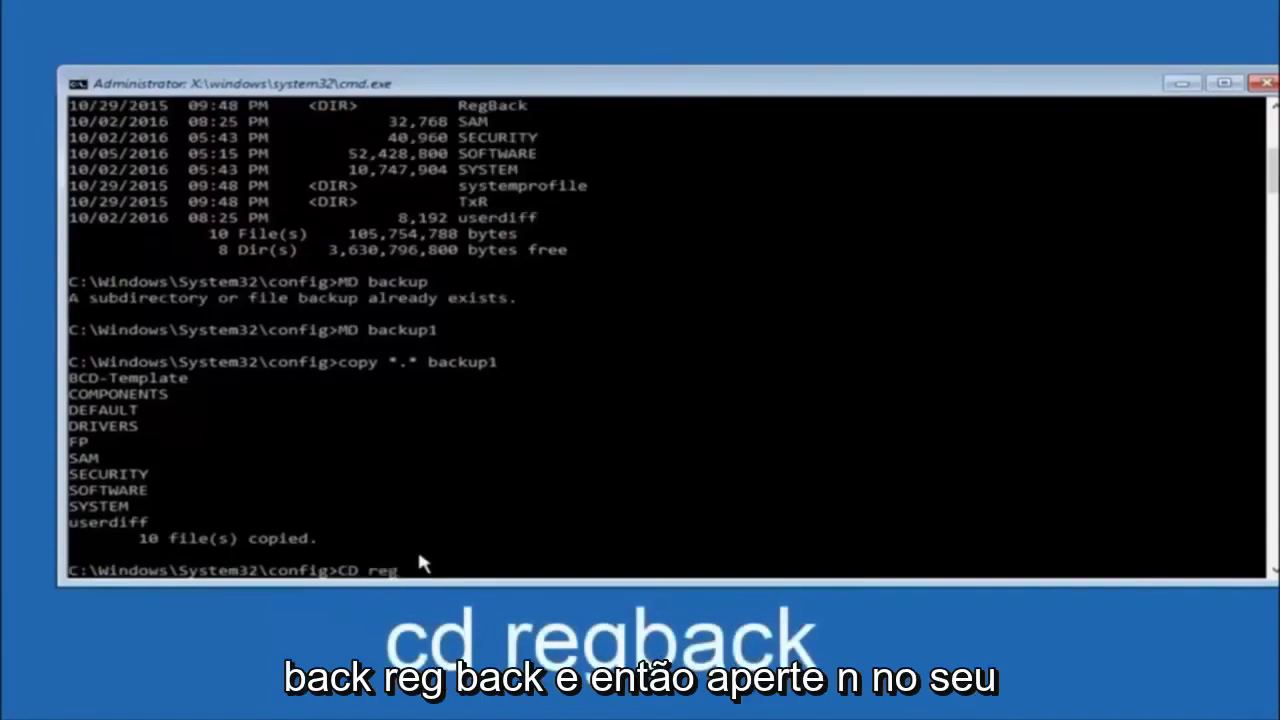
- Change to the RegBack subfolder with cd regback and list its contents with the dir command
text(back)
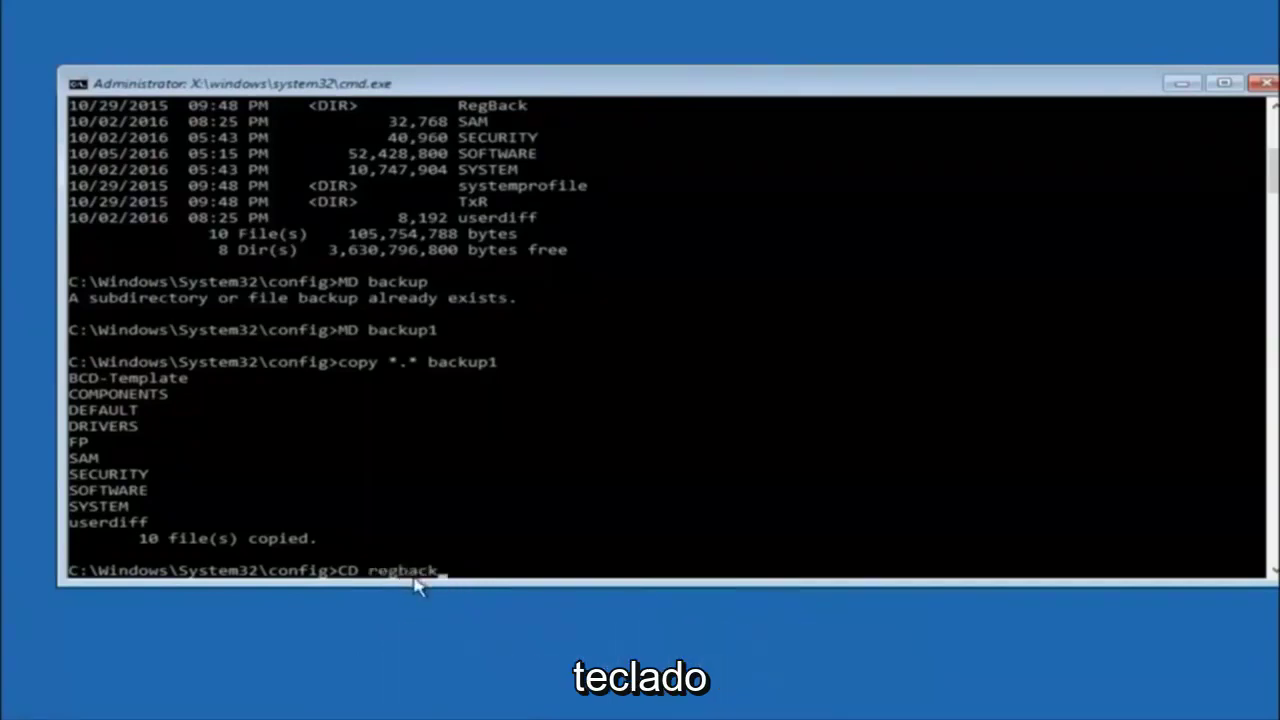
key(Return)
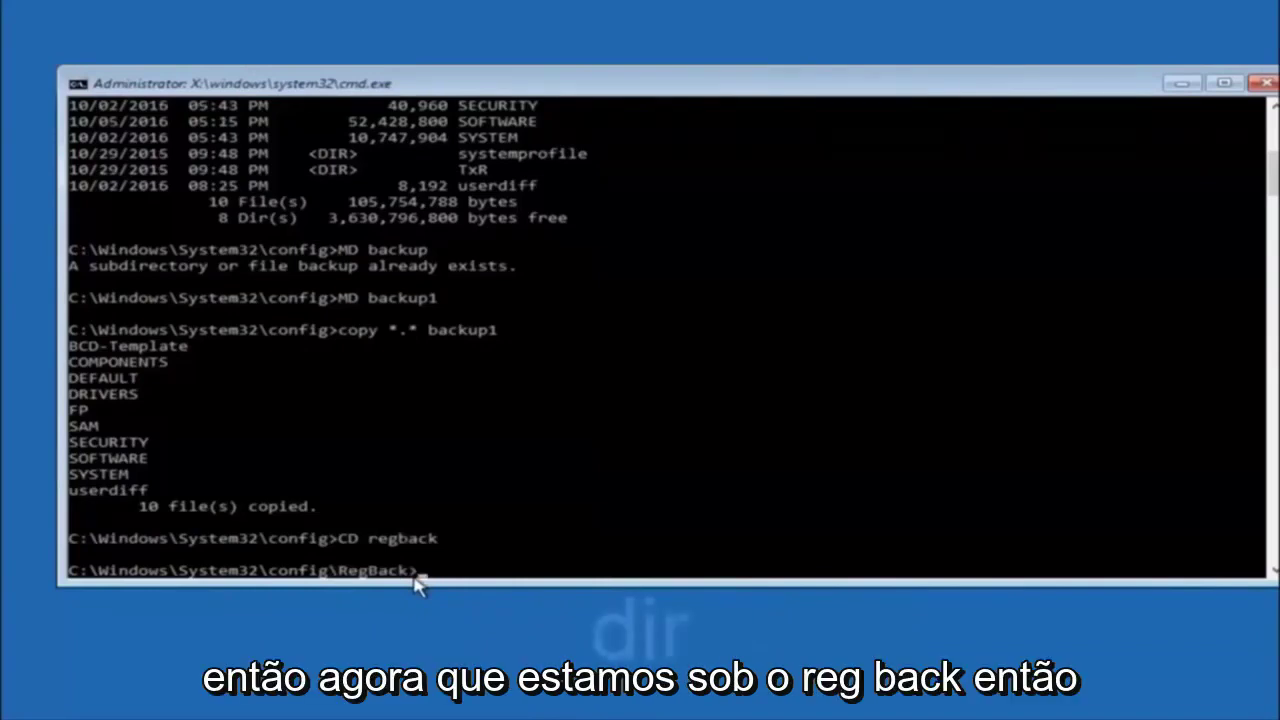
text(dir)
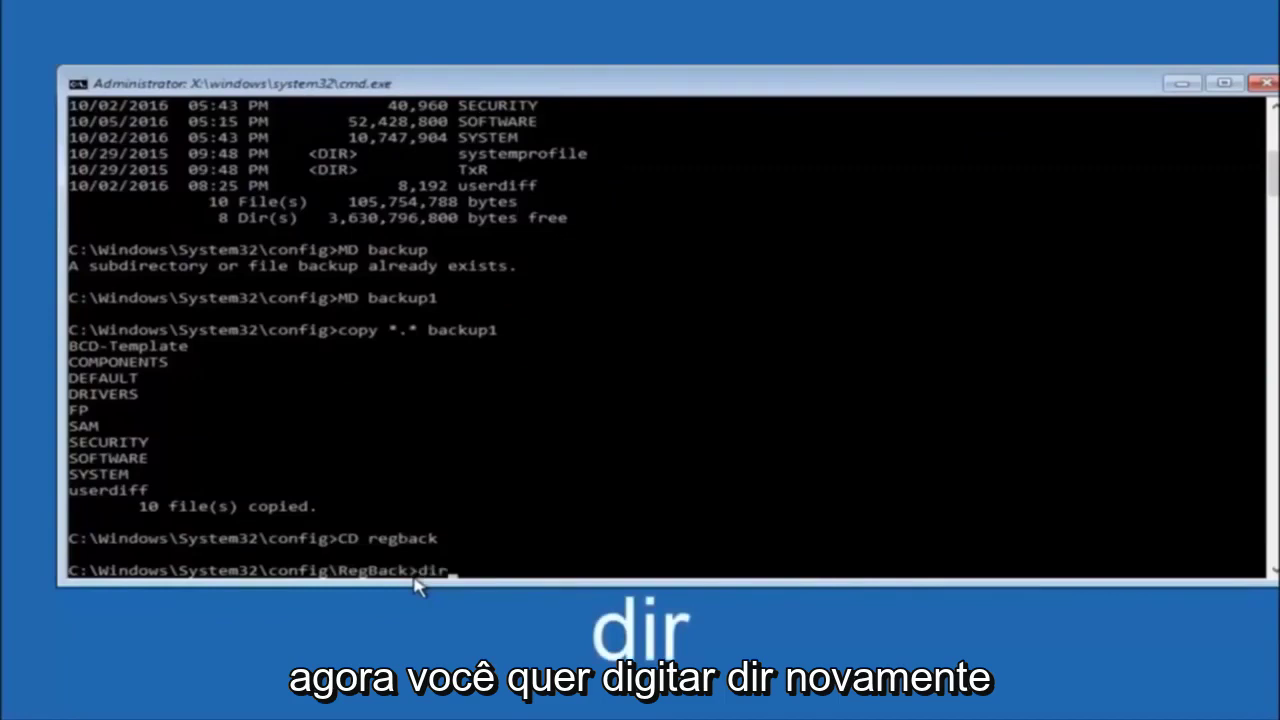
key(Return)
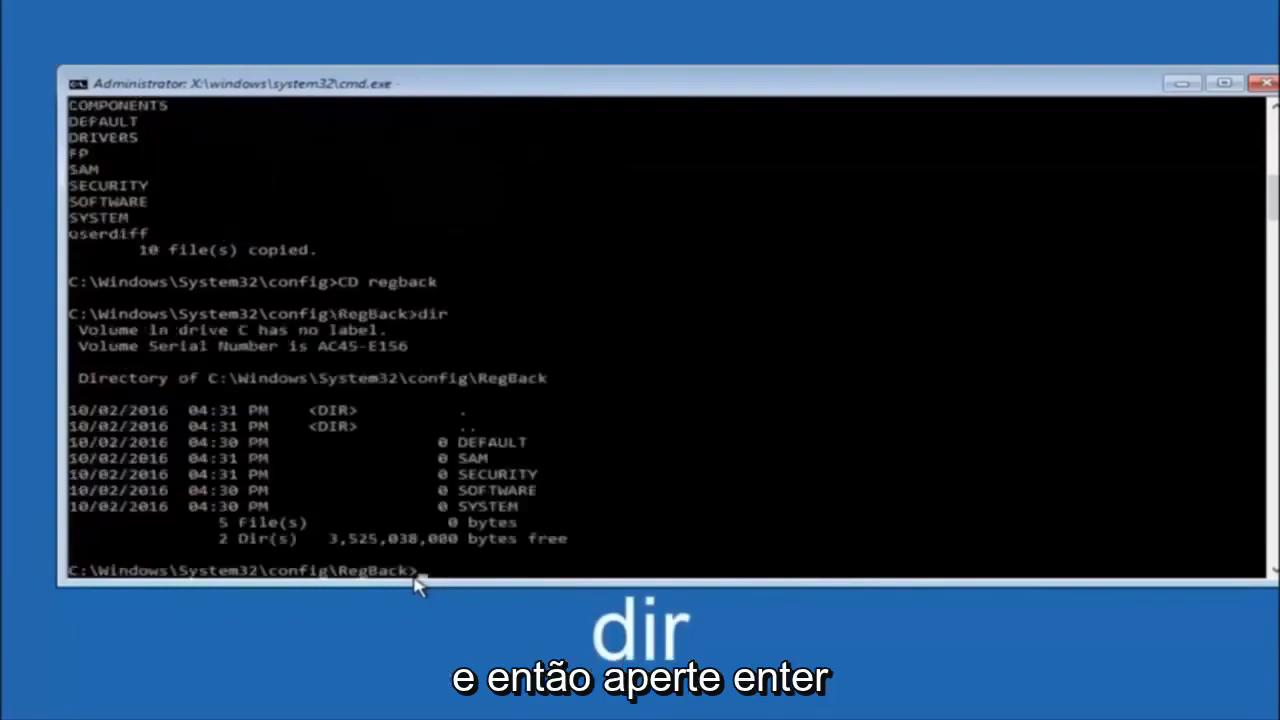
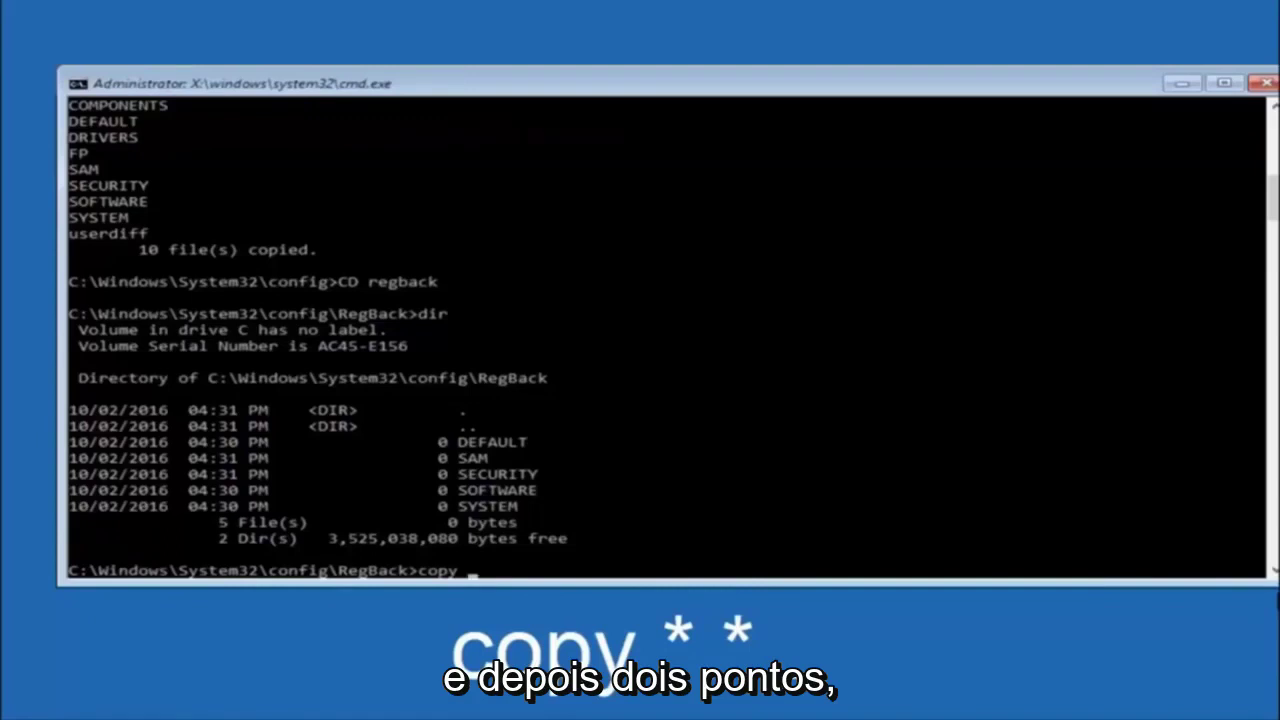
- Copy all RegBack files into the parent config folder with copy *.* .., answering A to overwrite all, and close Command Prompt
click(474, 572)
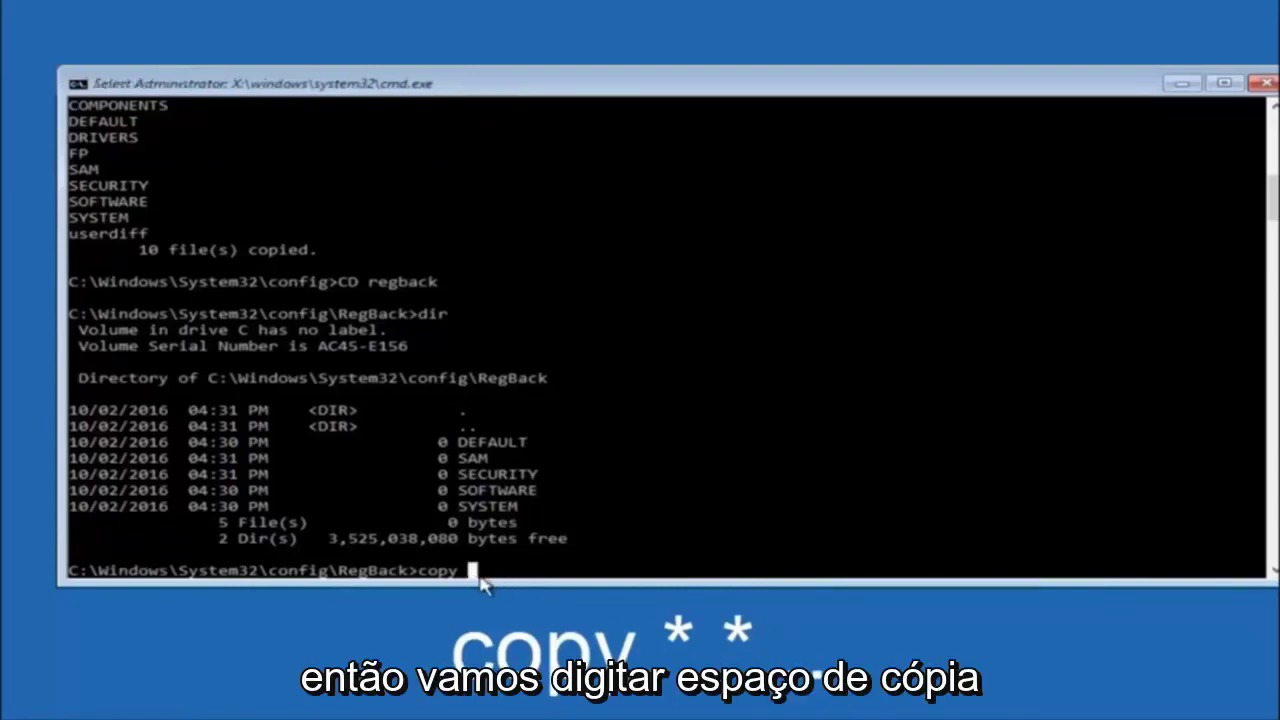
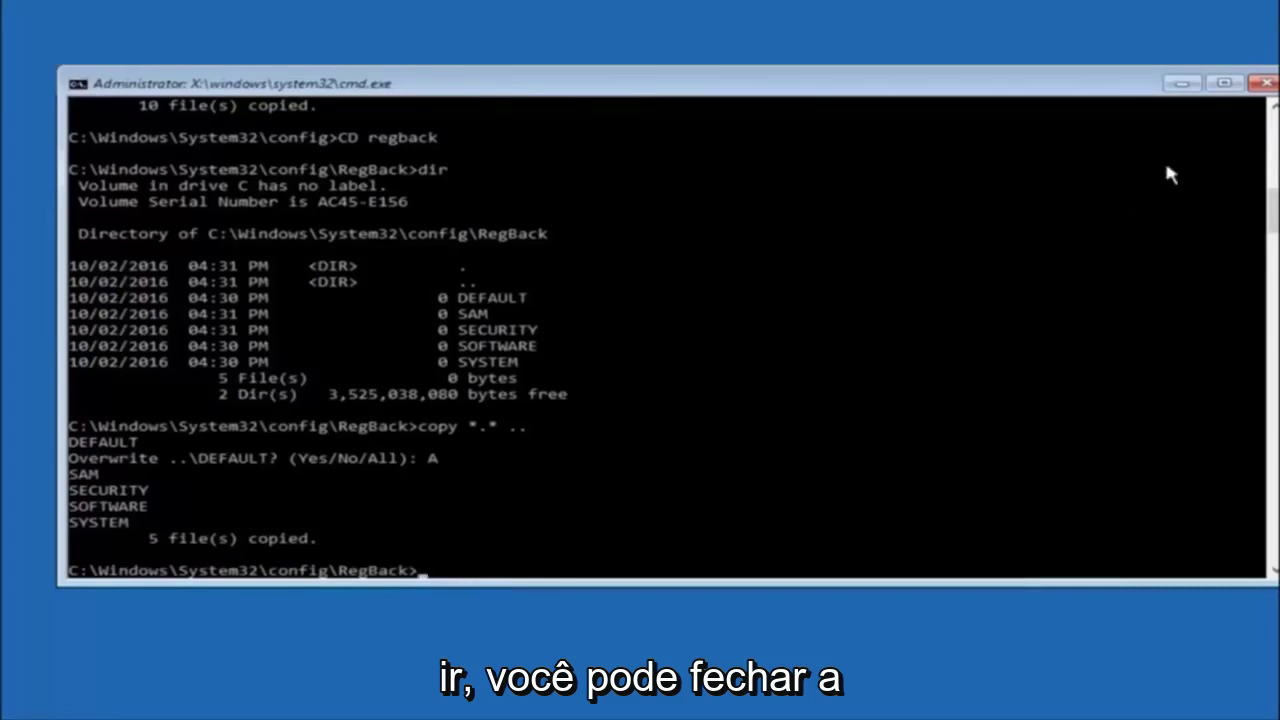
click(1263, 84)
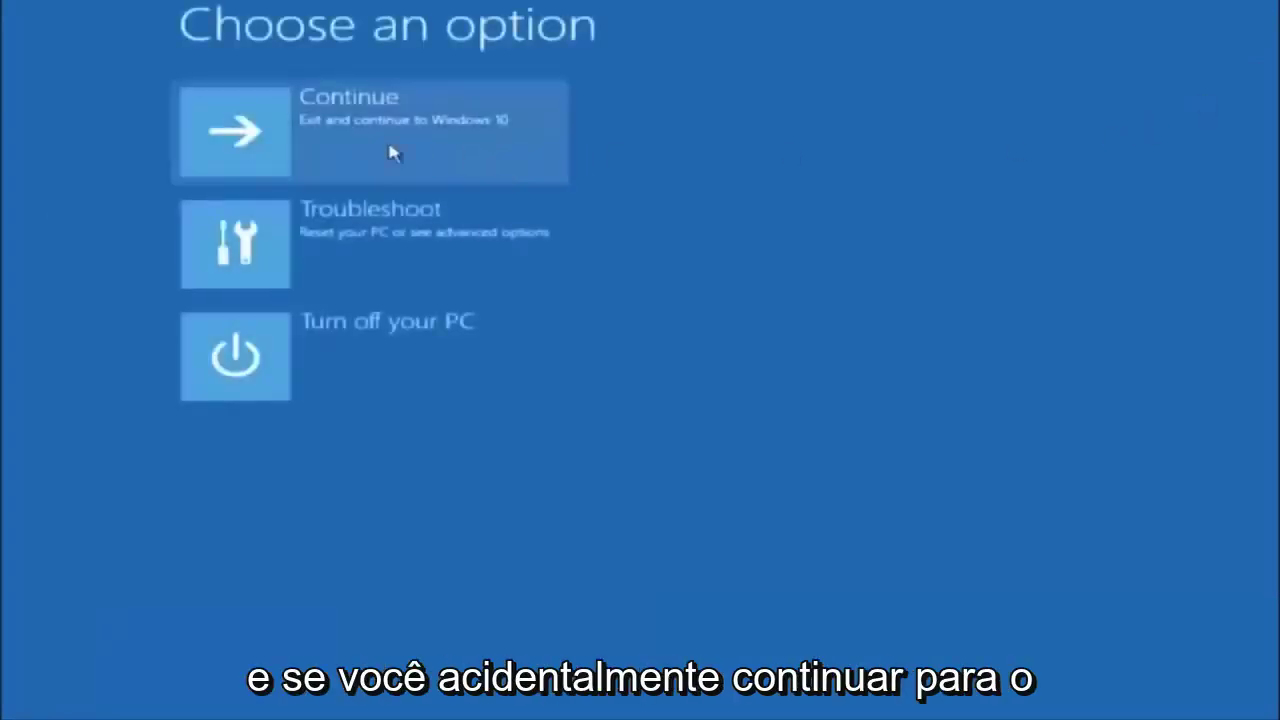